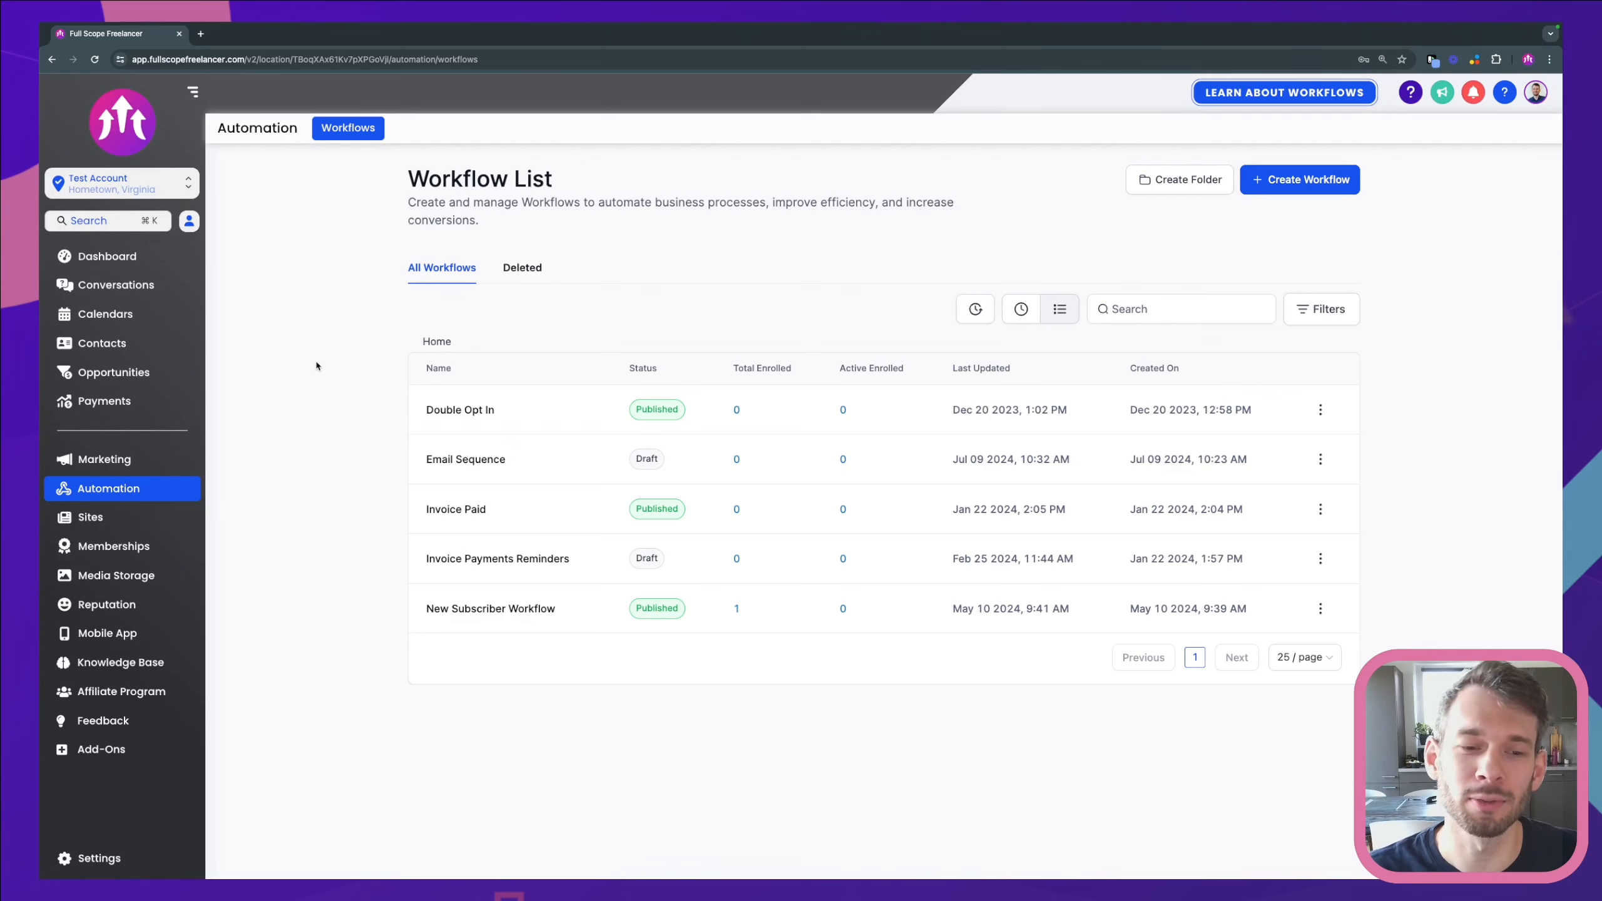
# - Open the Email Sequence workflow to review its emails and waits, and return to the workflow list
pyautogui.click(490, 465)
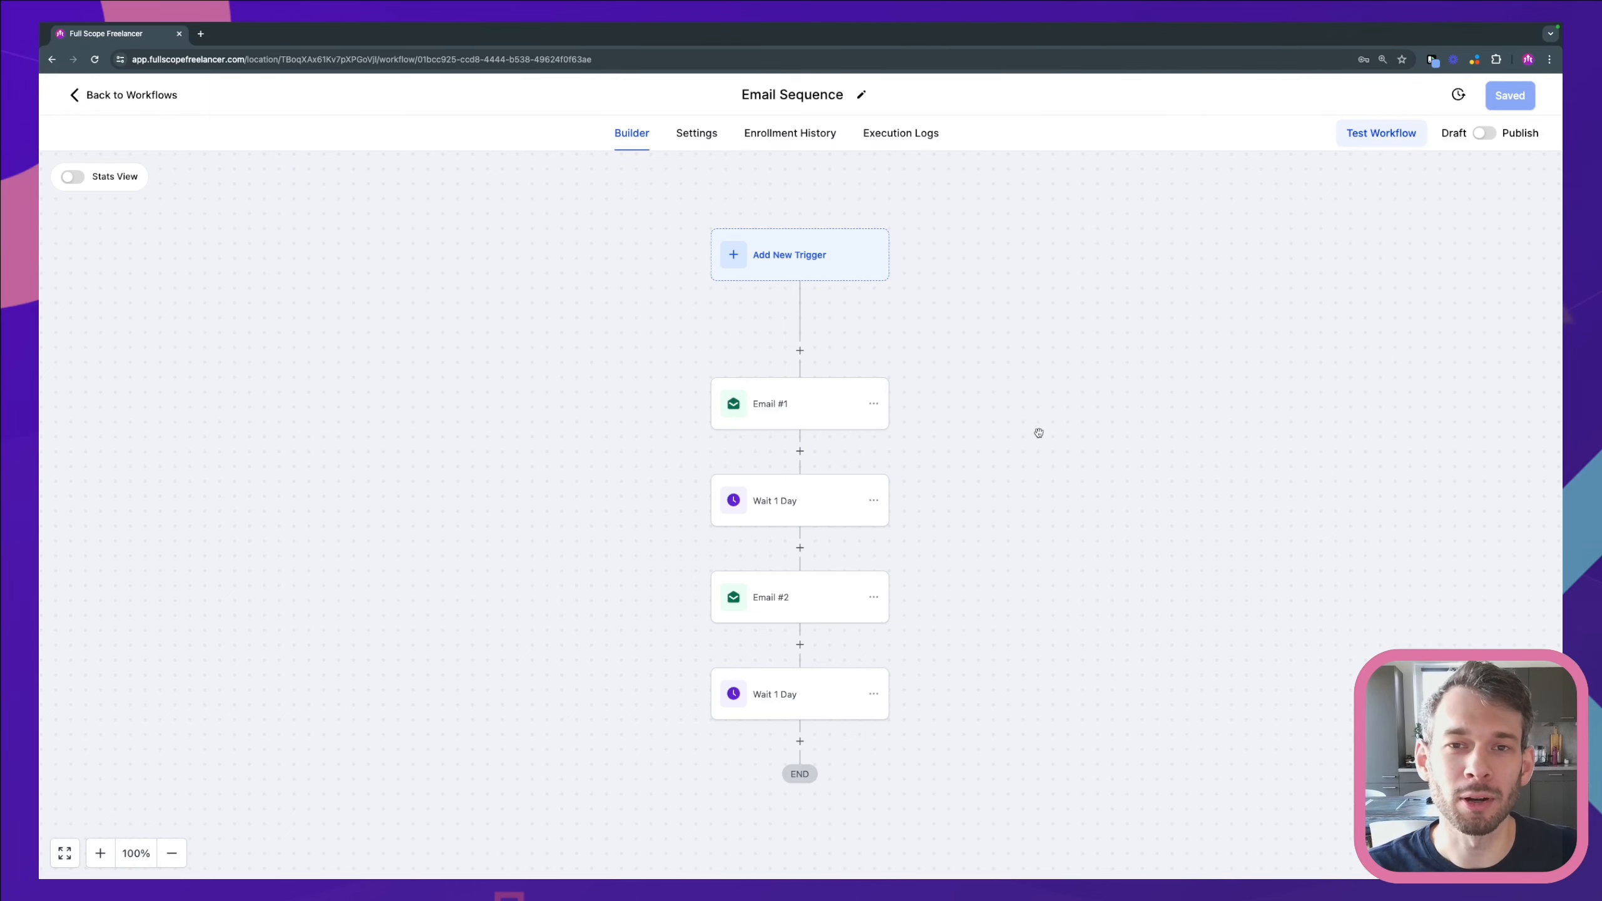
pyautogui.moveTo(1039, 433); pyautogui.dragTo(1029, 431)
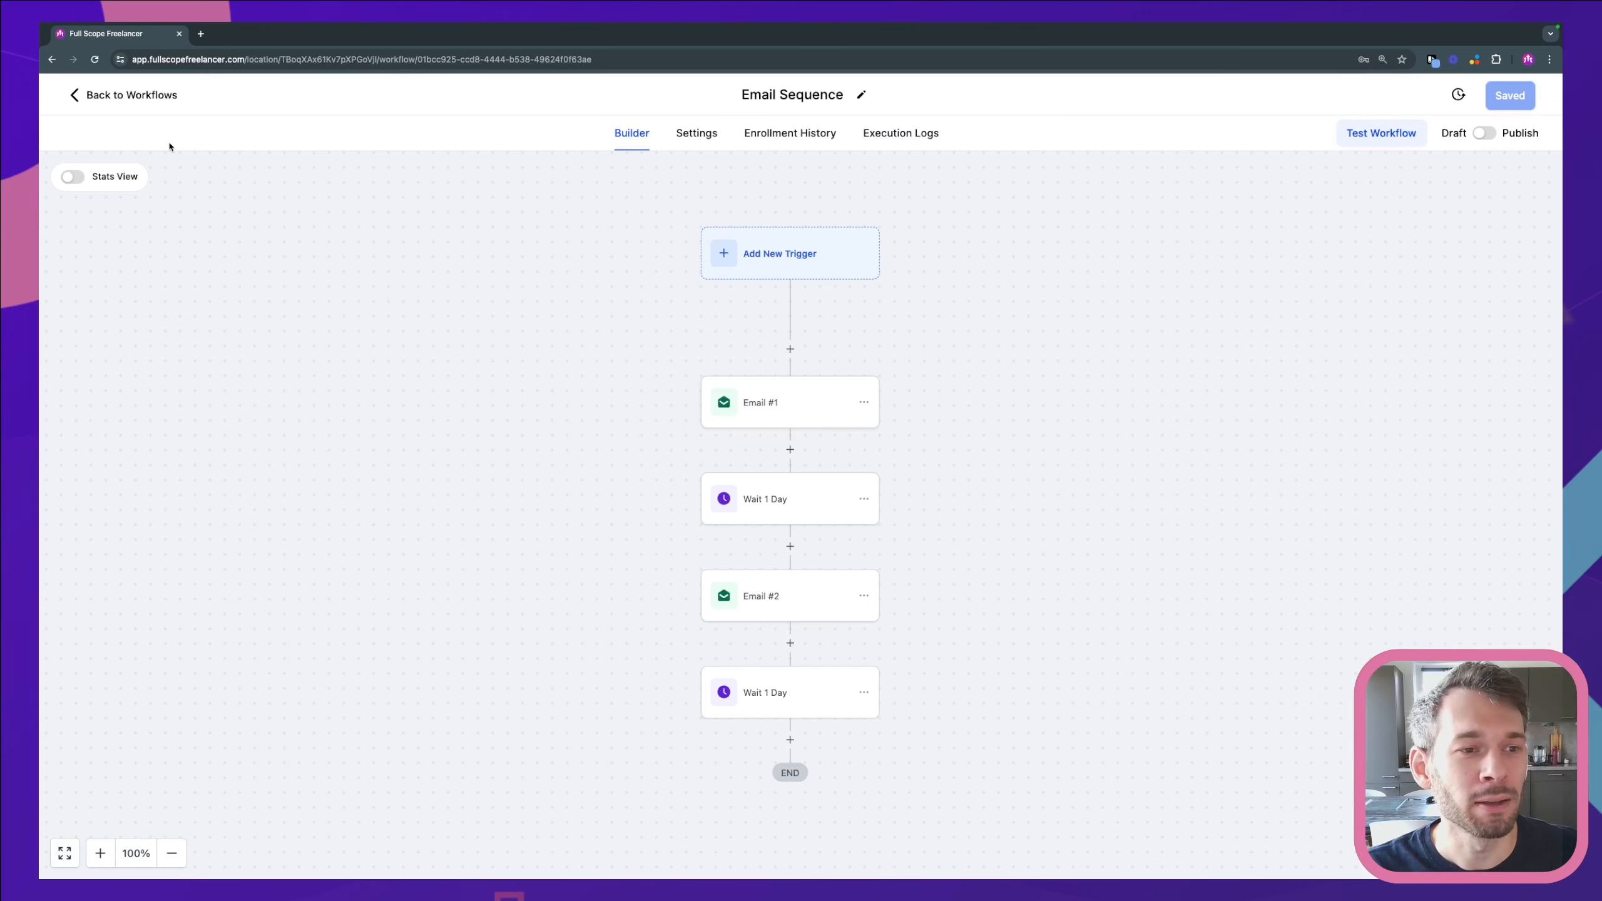
pyautogui.click(139, 101)
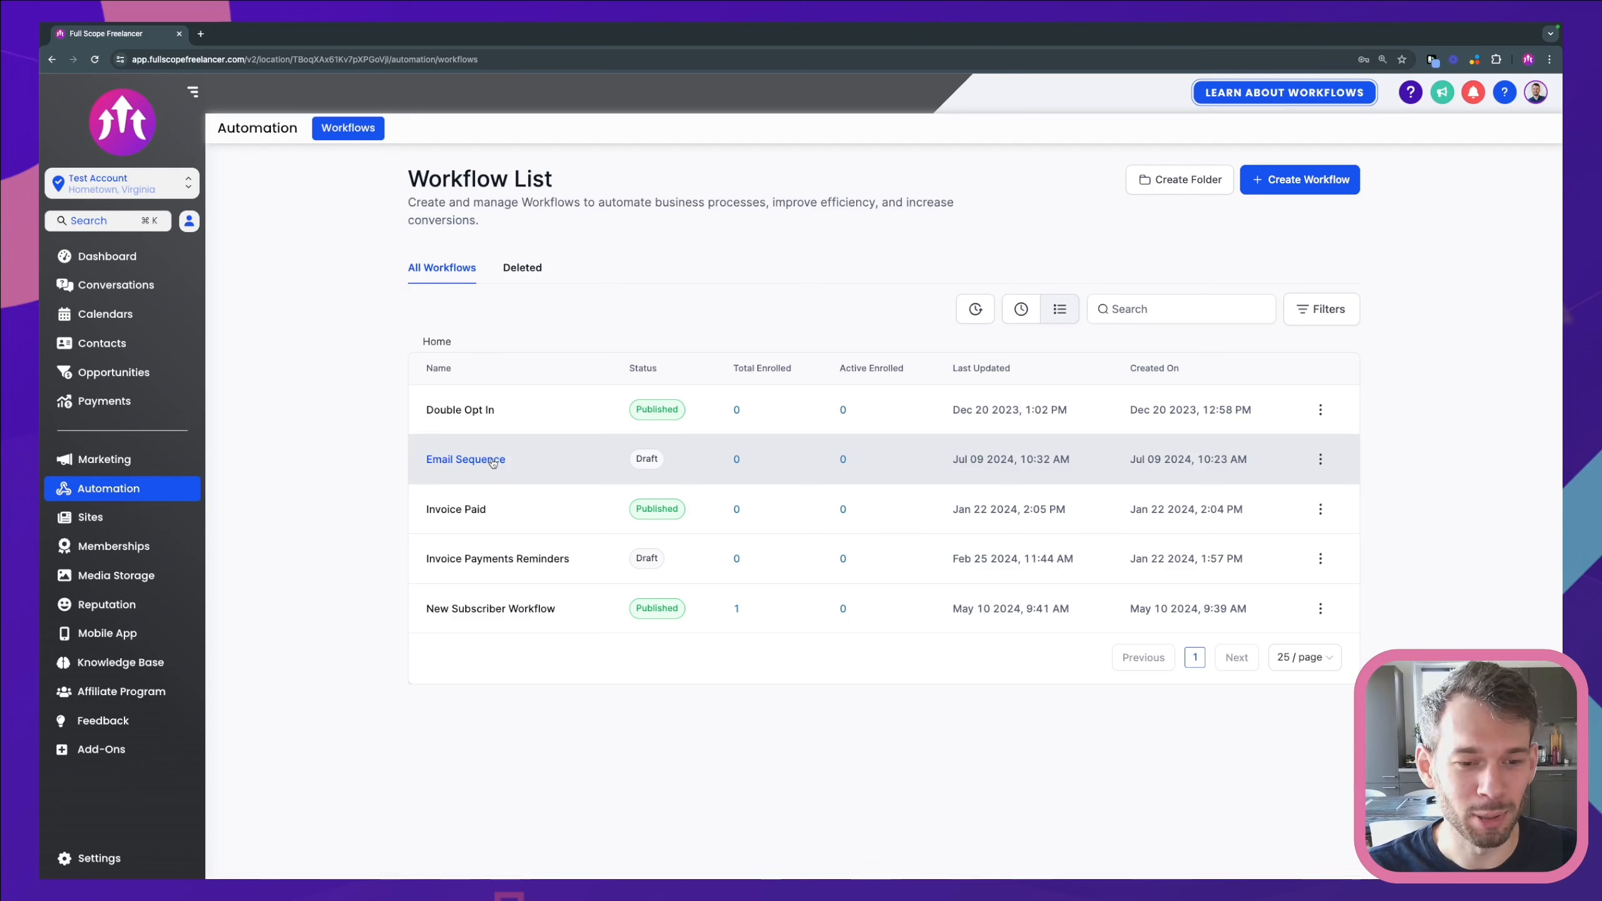
# - Create a new workflow from scratch and dismiss the re-entry notice
pyautogui.click(1333, 181)
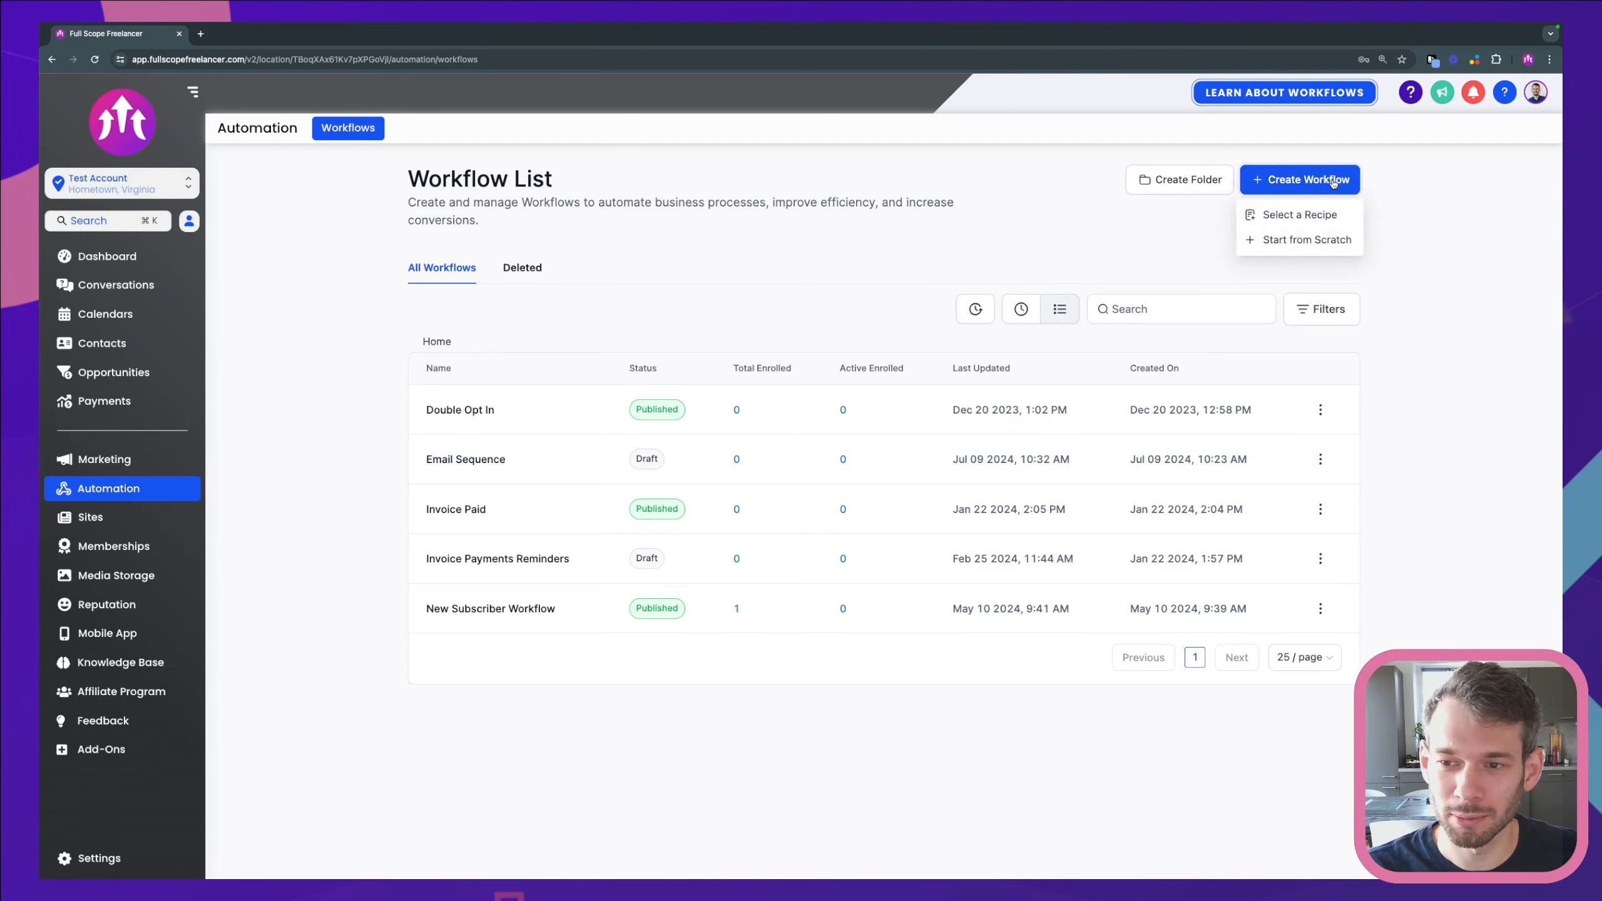
pyautogui.click(1310, 247)
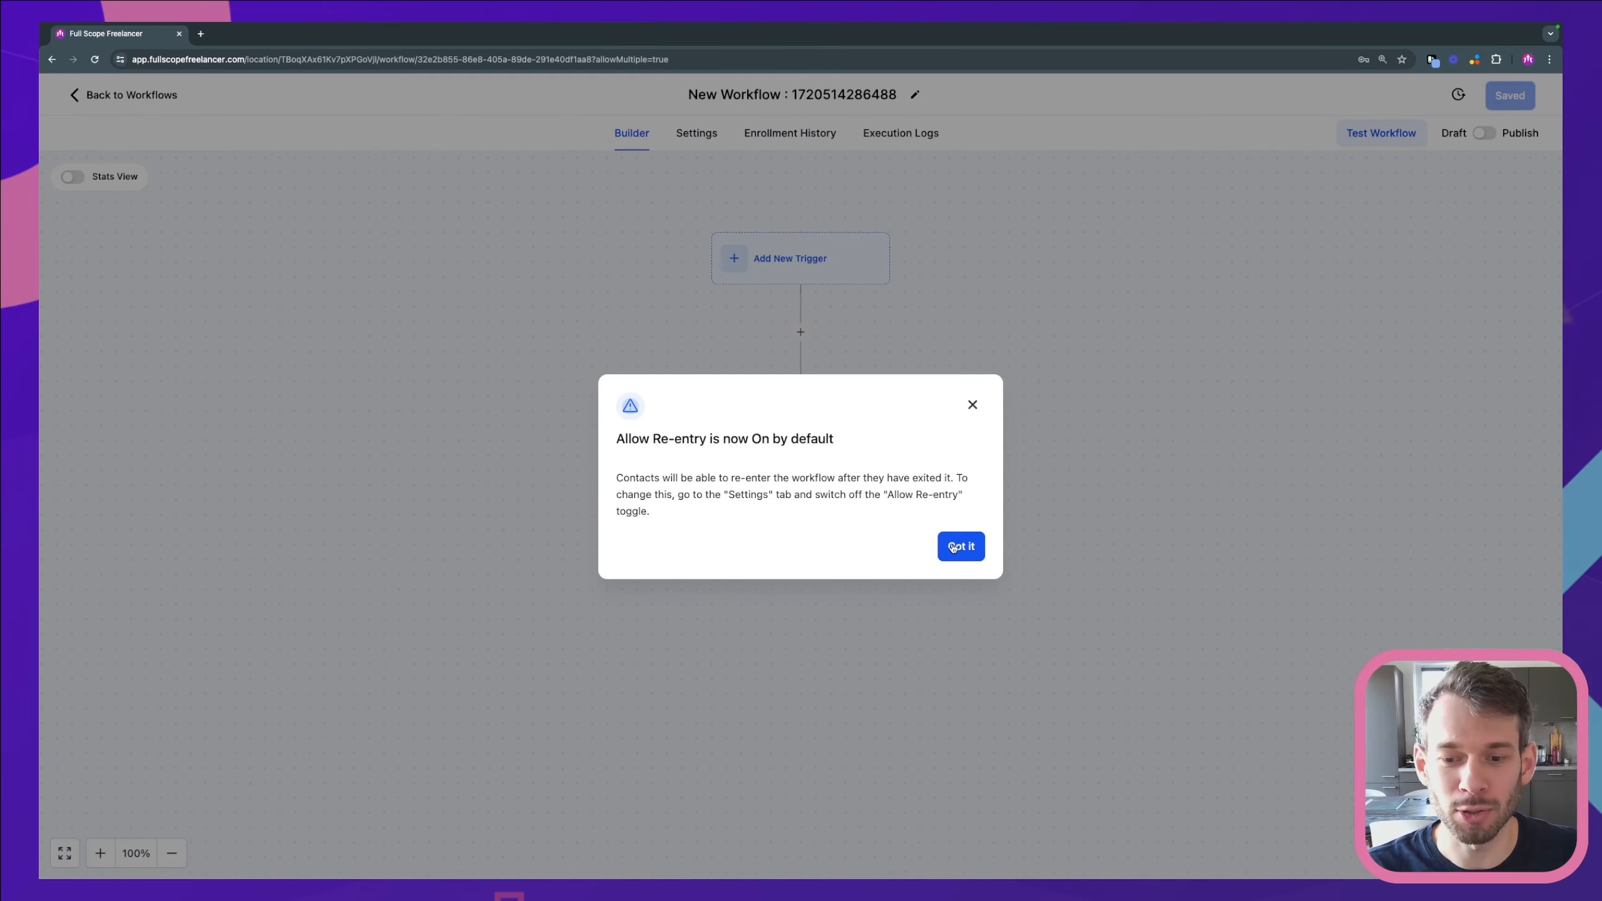
pyautogui.click(955, 547)
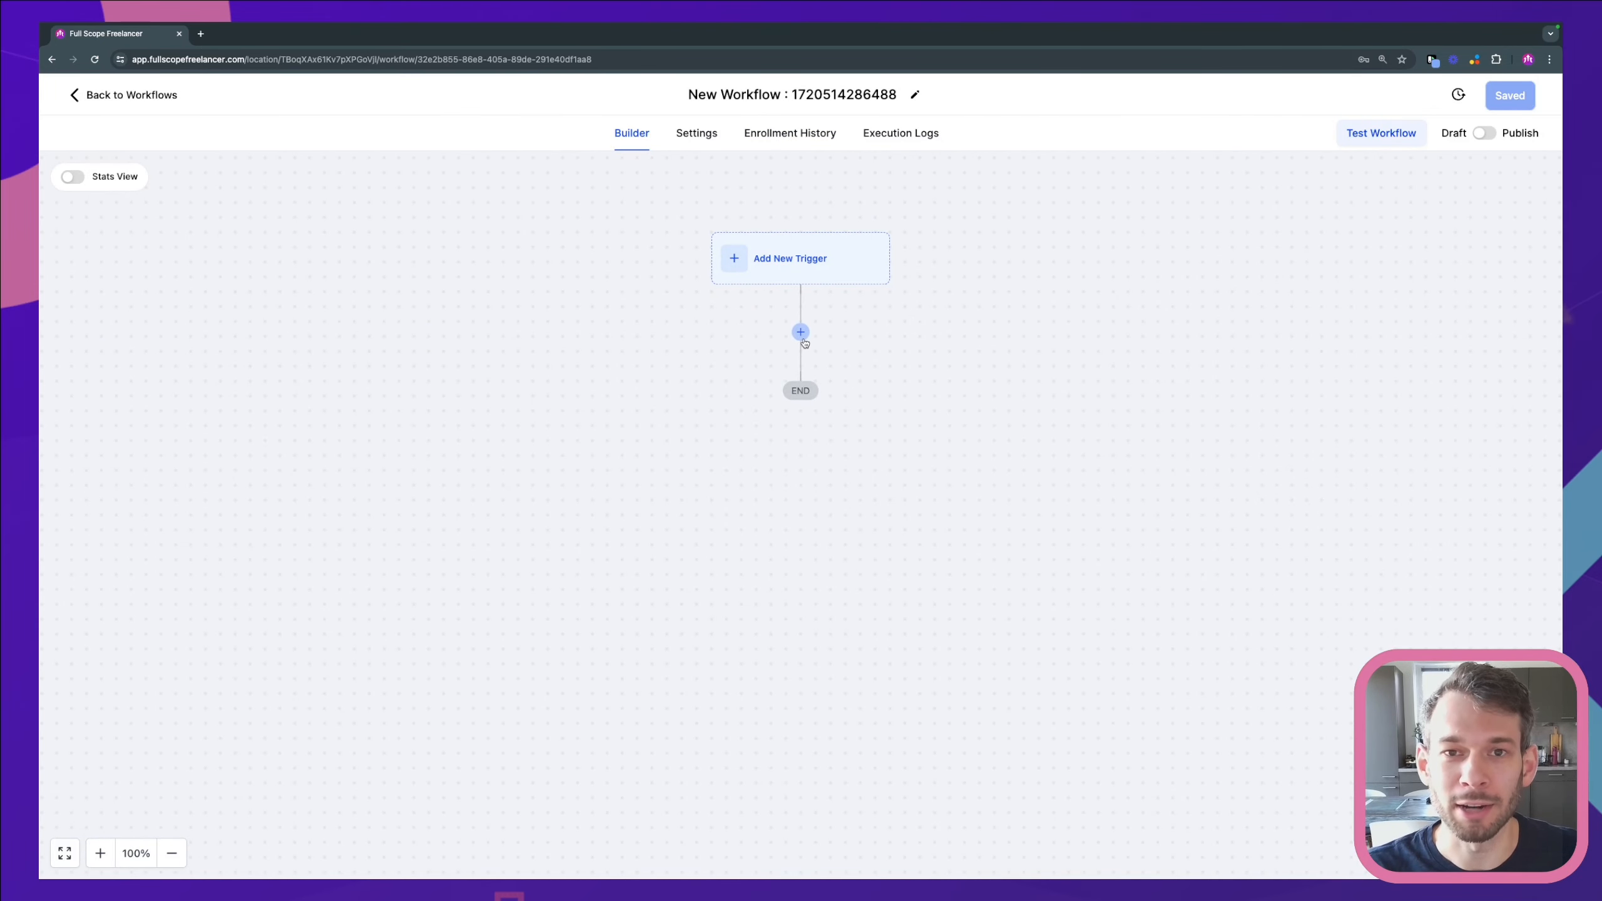
# - Rename the new workflow as "Email Sequence Remove"
pyautogui.tripleClick(754, 94)
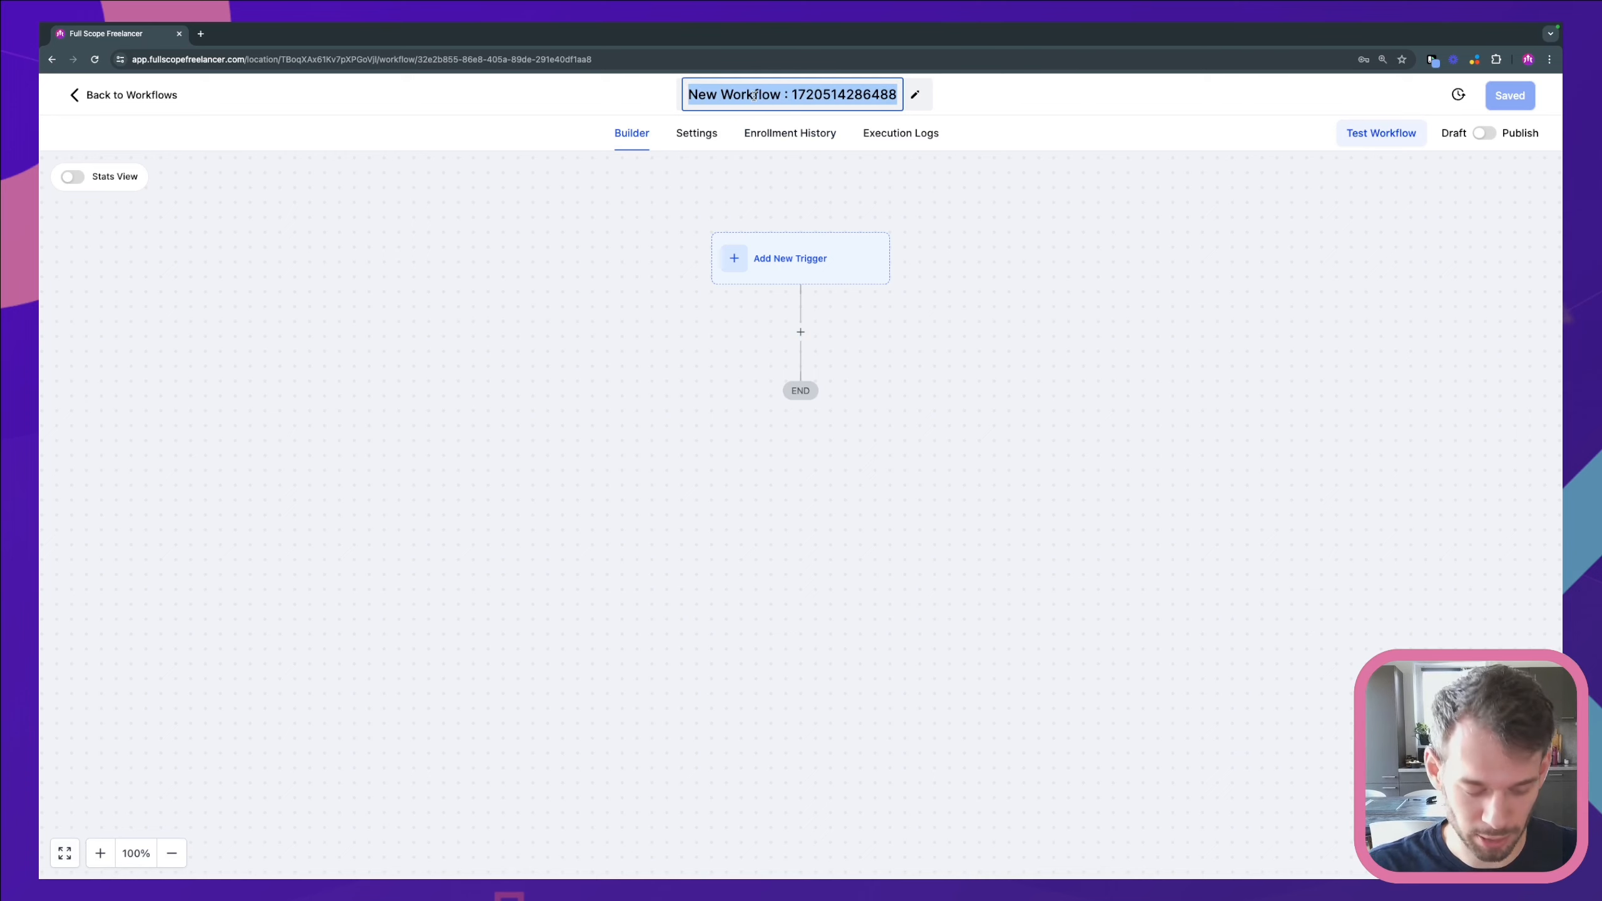
pyautogui.write('Email Seq')
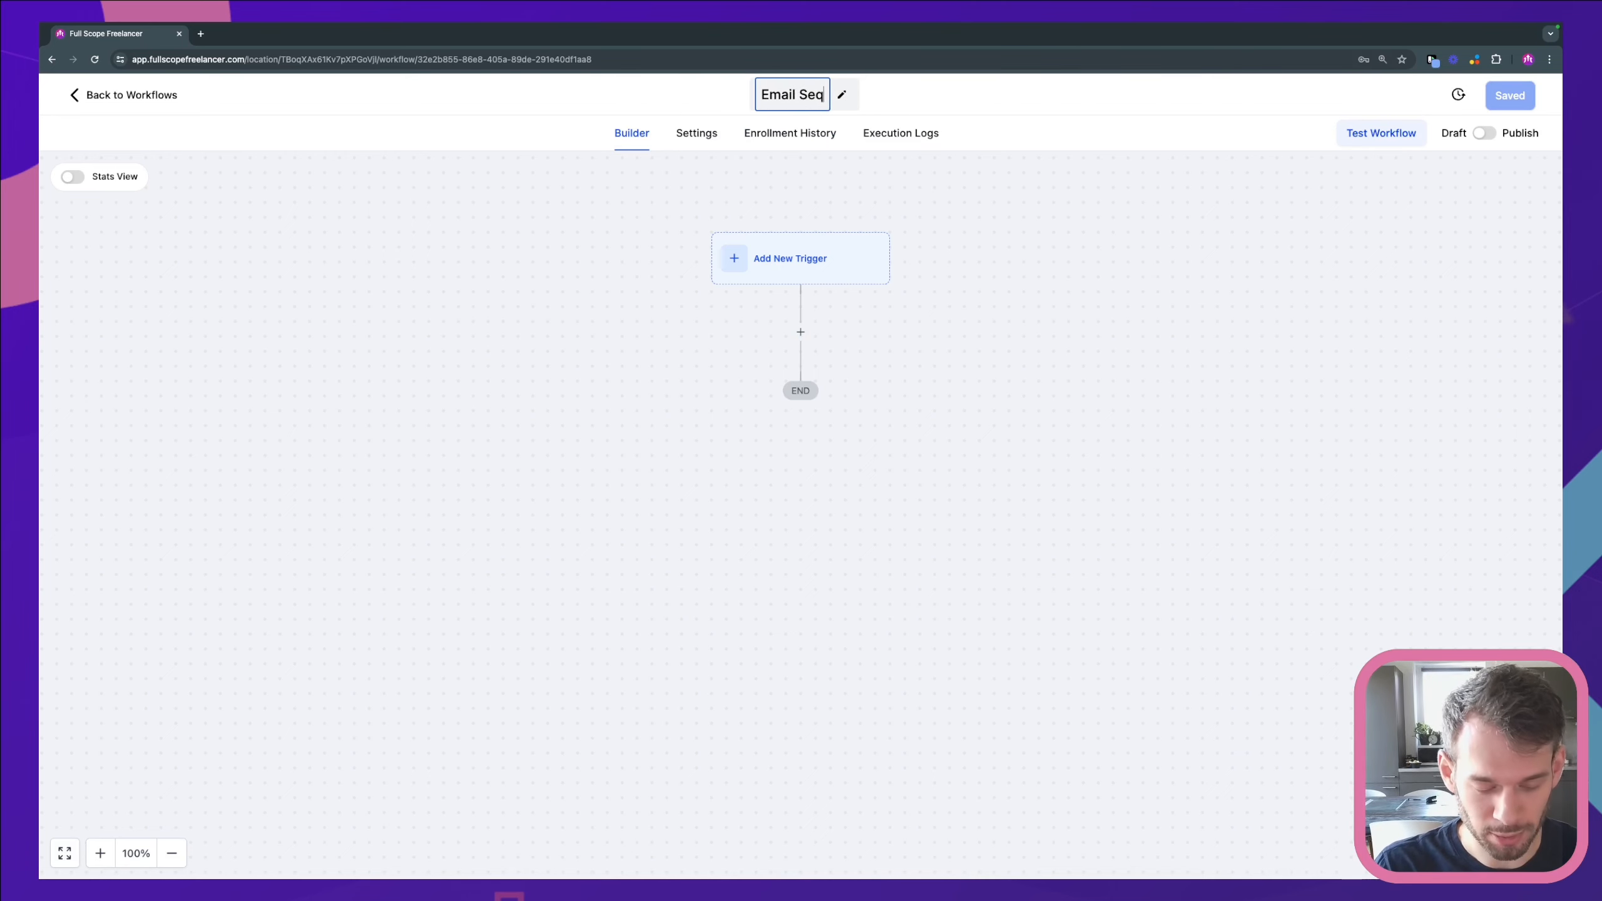
pyautogui.write('uence Remove')
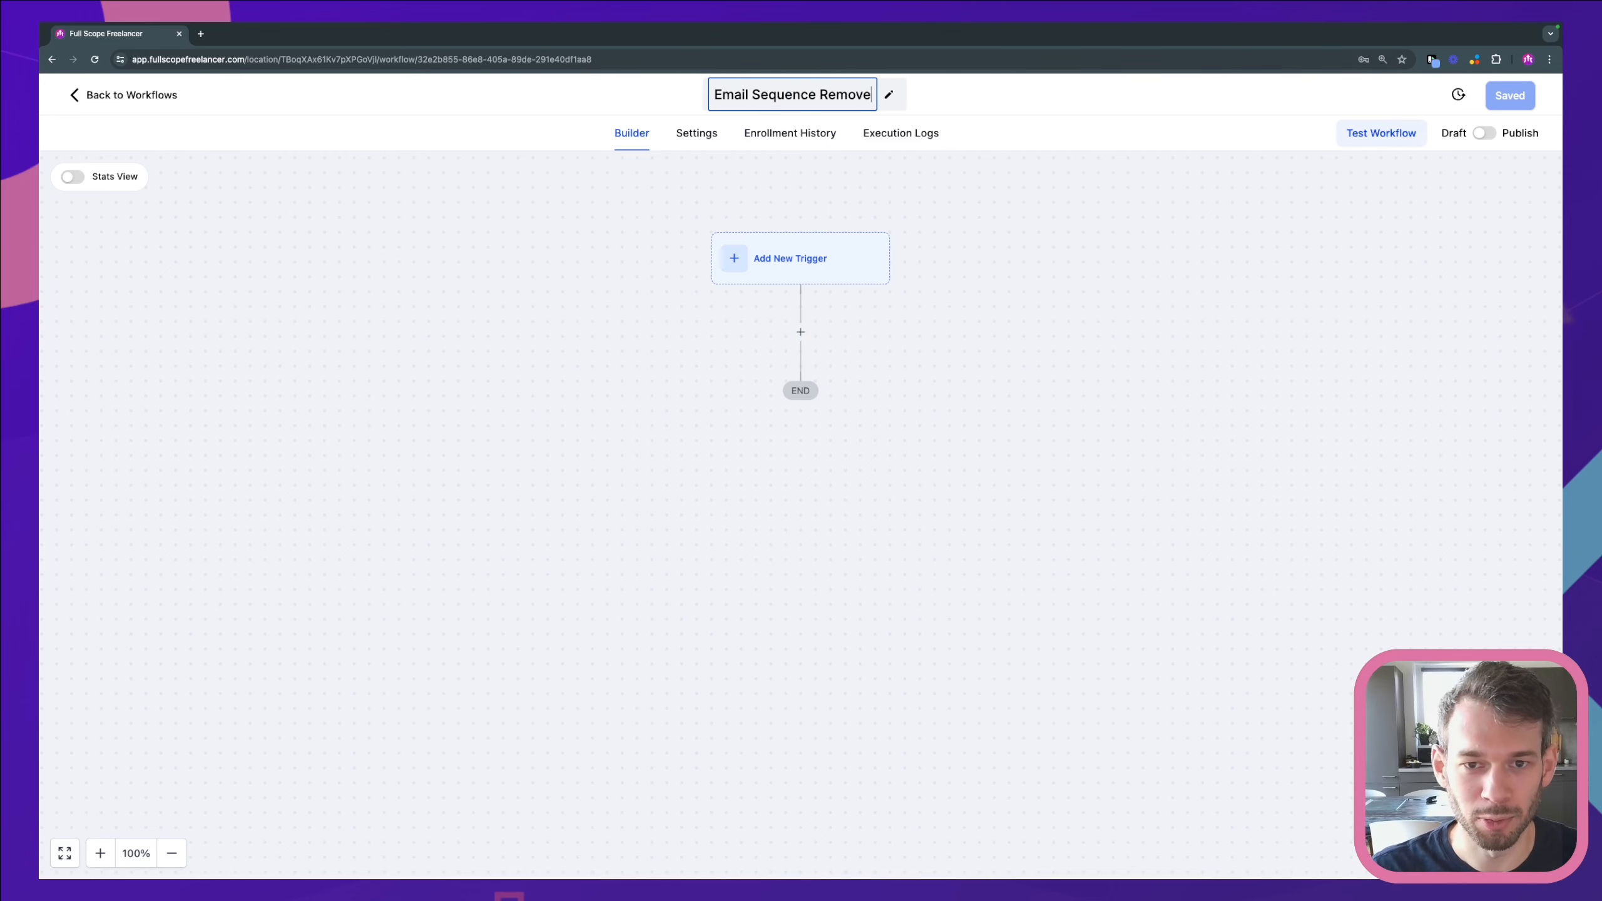
pyautogui.click(651, 260)
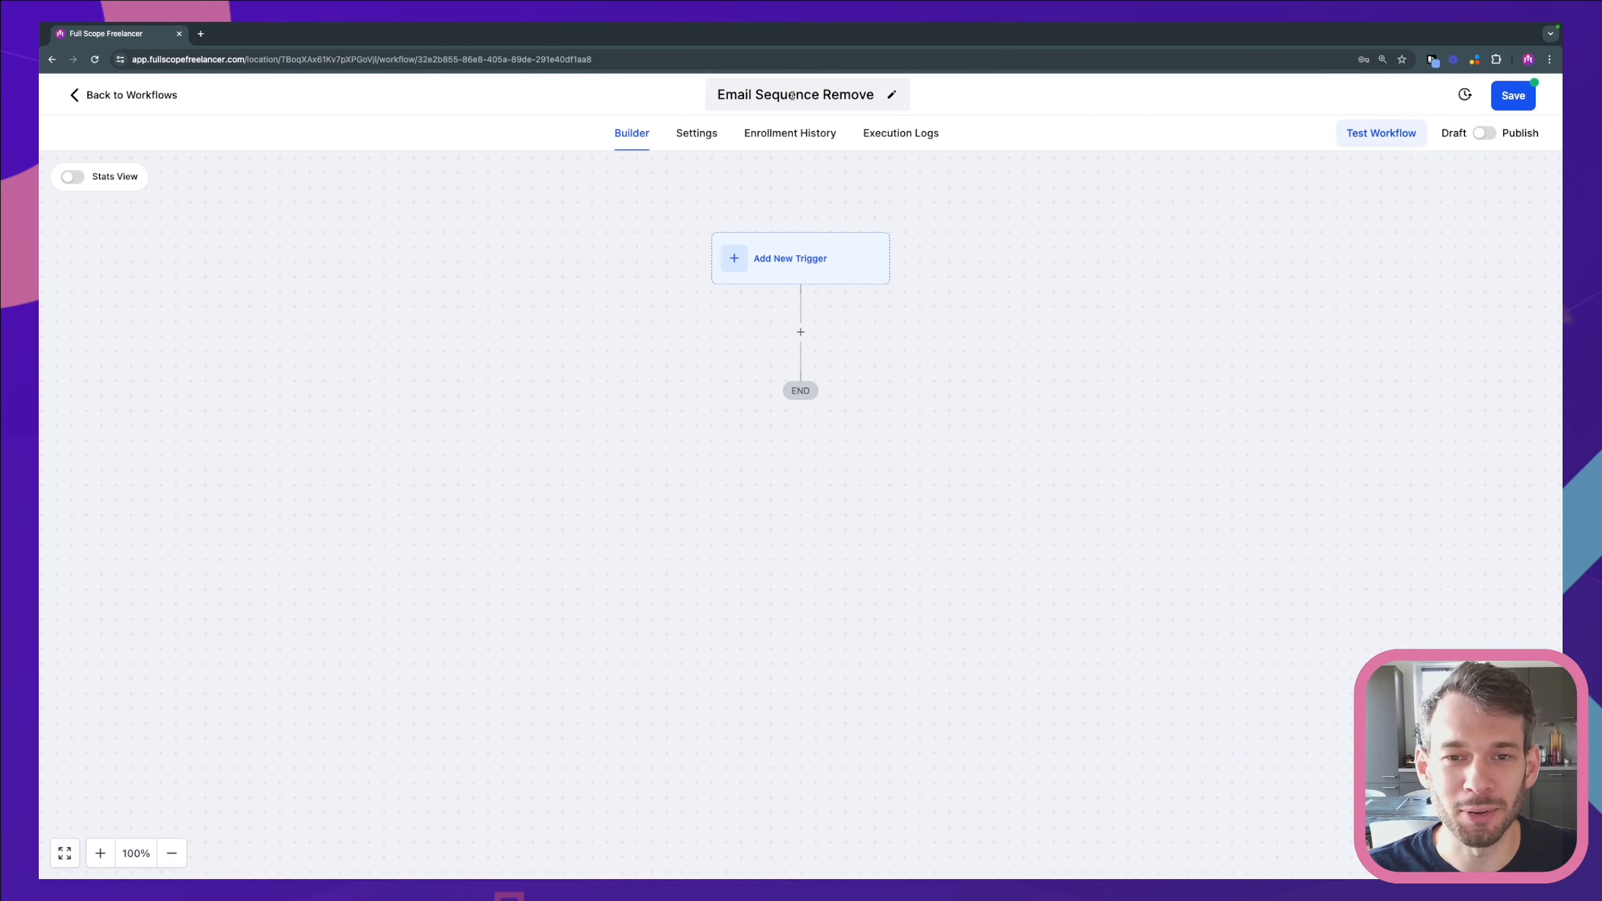
pyautogui.moveTo(654, 316); pyautogui.dragTo(646, 312)
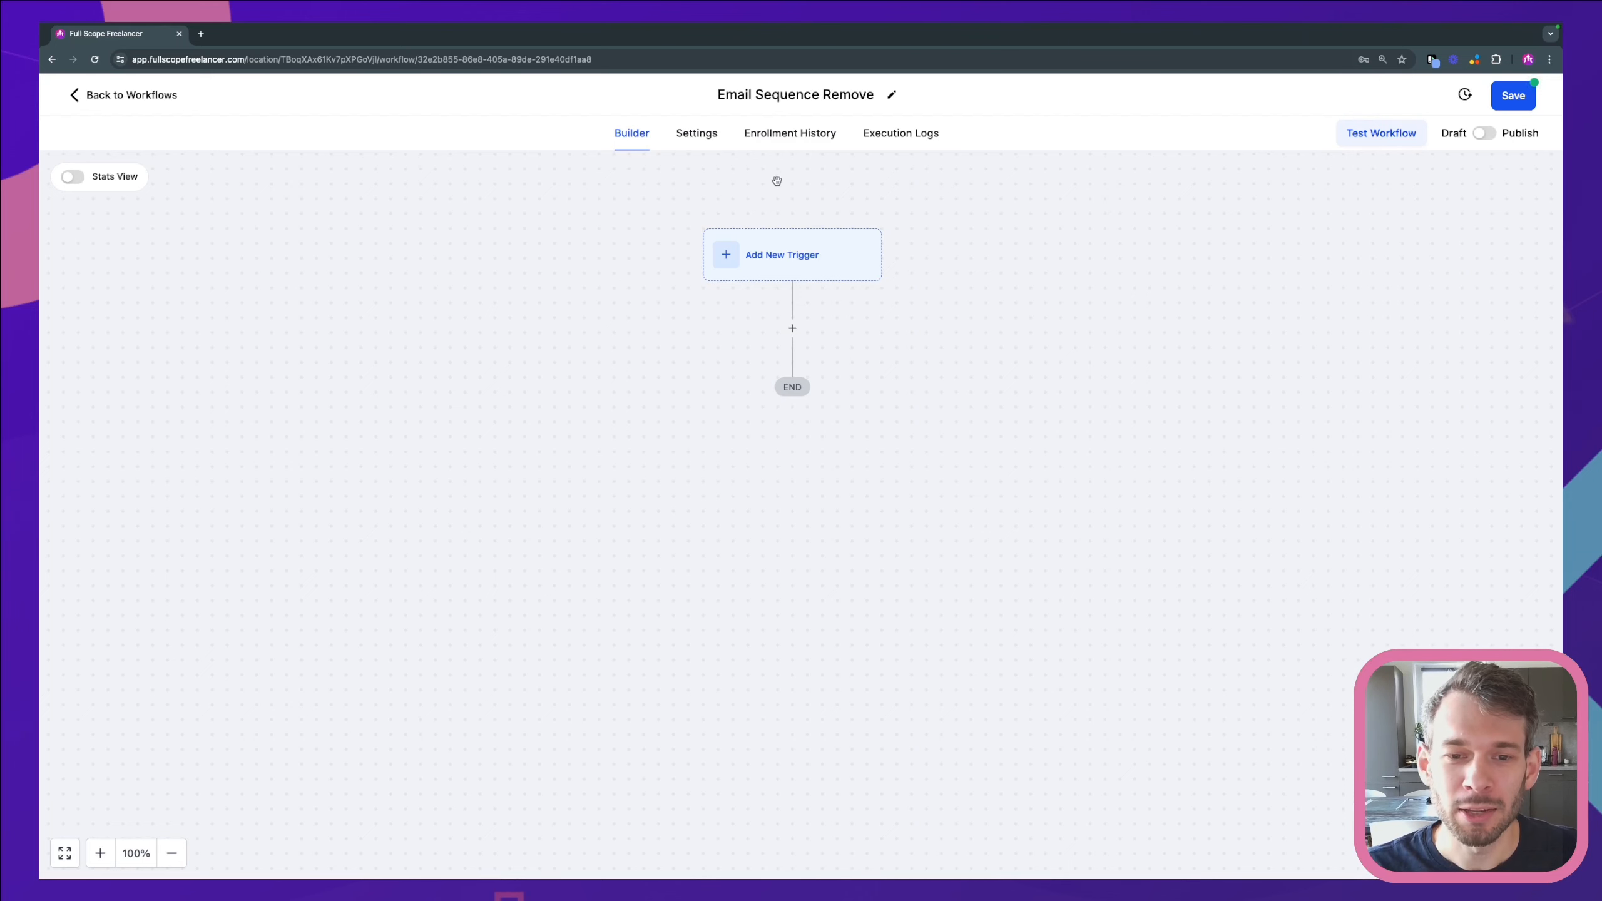
# - Add a Customer Booked Appointment trigger to the workflow
pyautogui.click(724, 255)
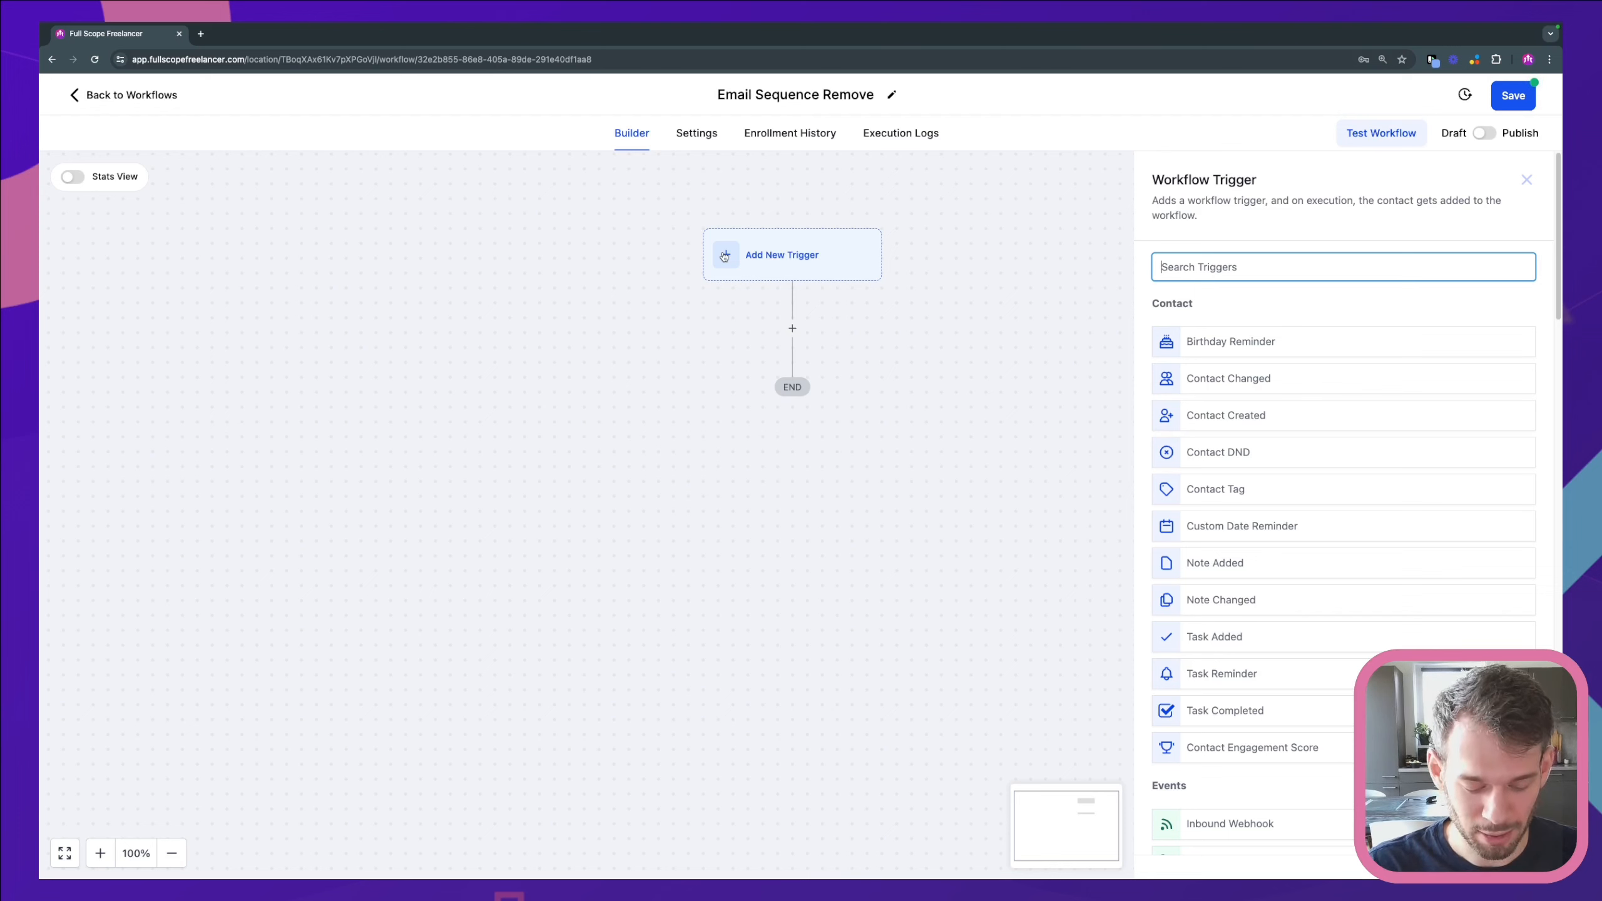
pyautogui.write('cal')
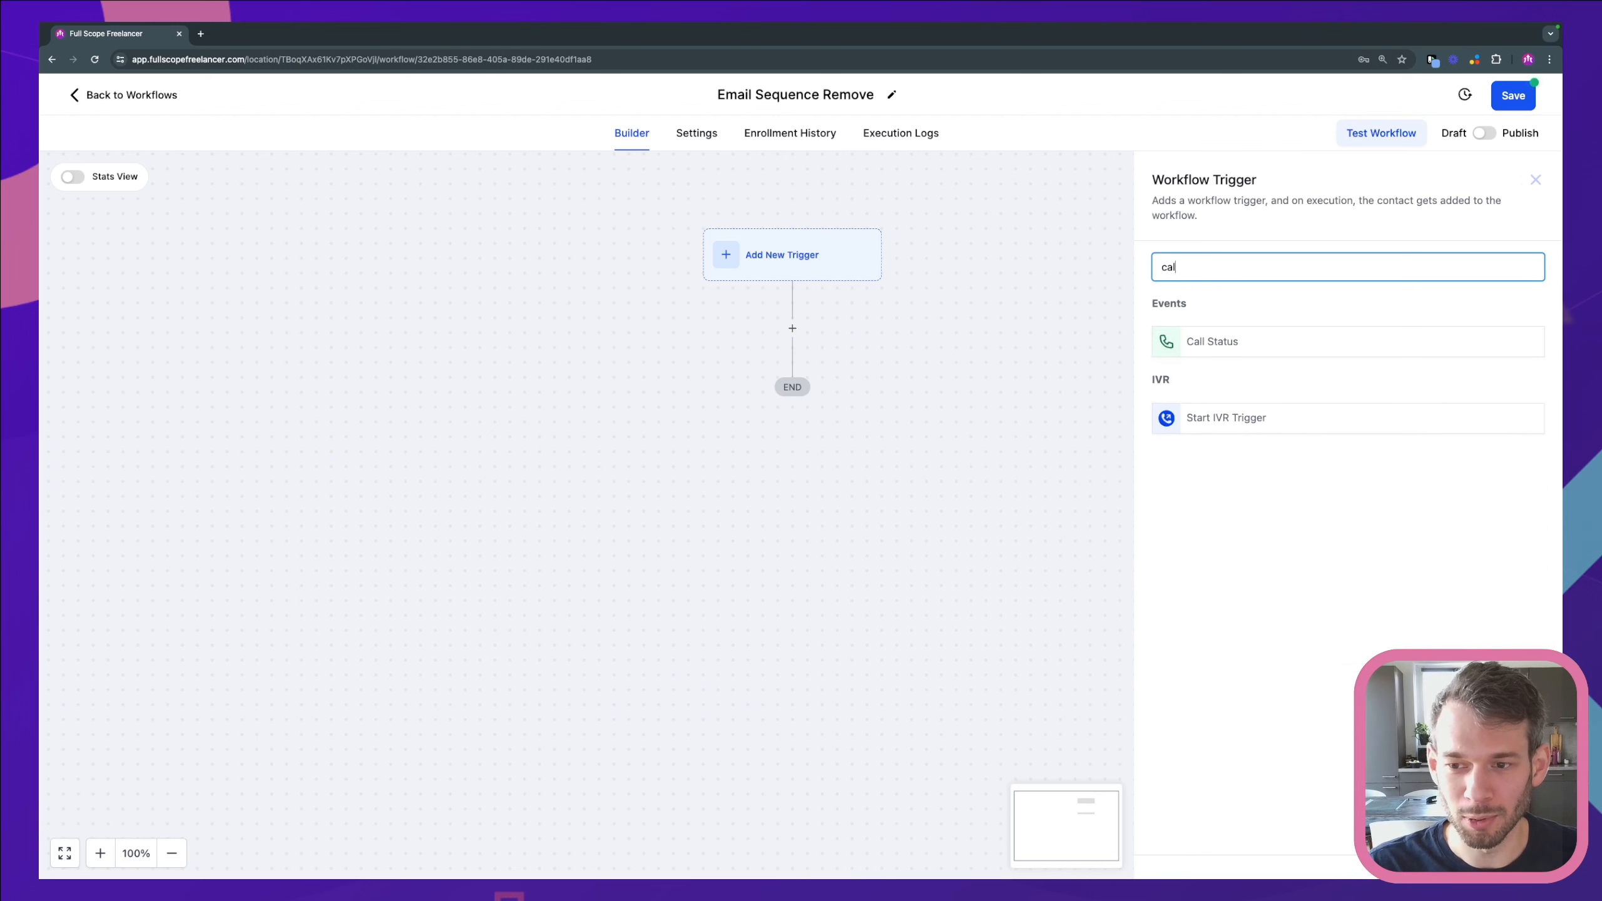
pyautogui.press('BackSpace')
pyautogui.press('BackSpace')
pyautogui.press('BackSpace')
pyautogui.write('customer')
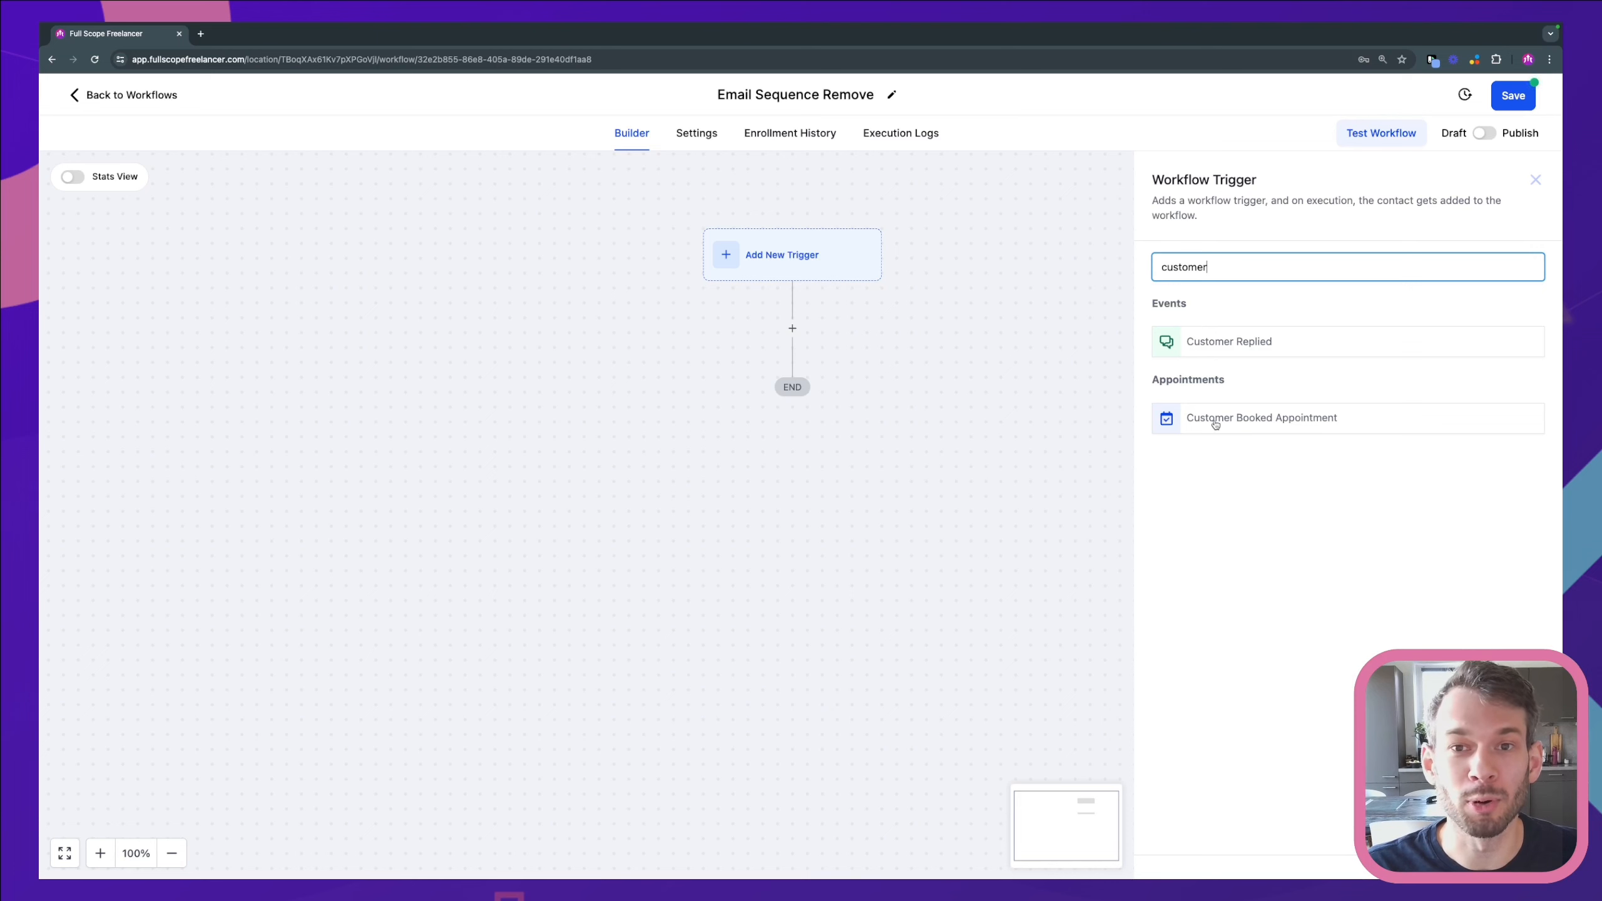
pyautogui.click(1216, 423)
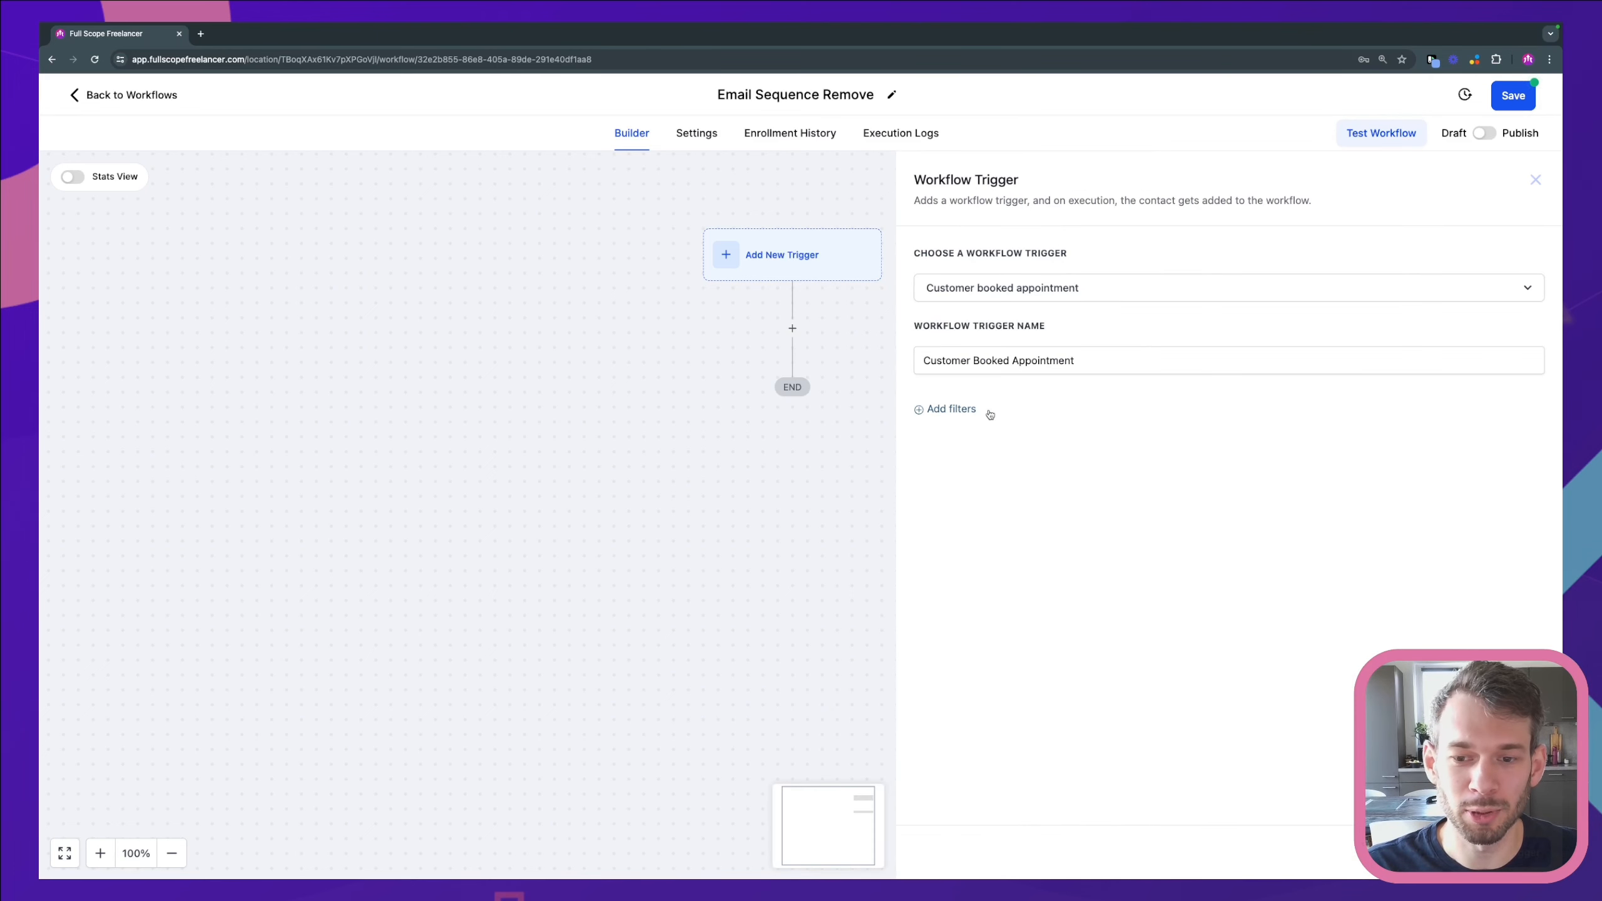
# - Filter the appointment trigger by the "Schedule an Appointment" calendar
pyautogui.click(964, 409)
pyautogui.click(965, 425)
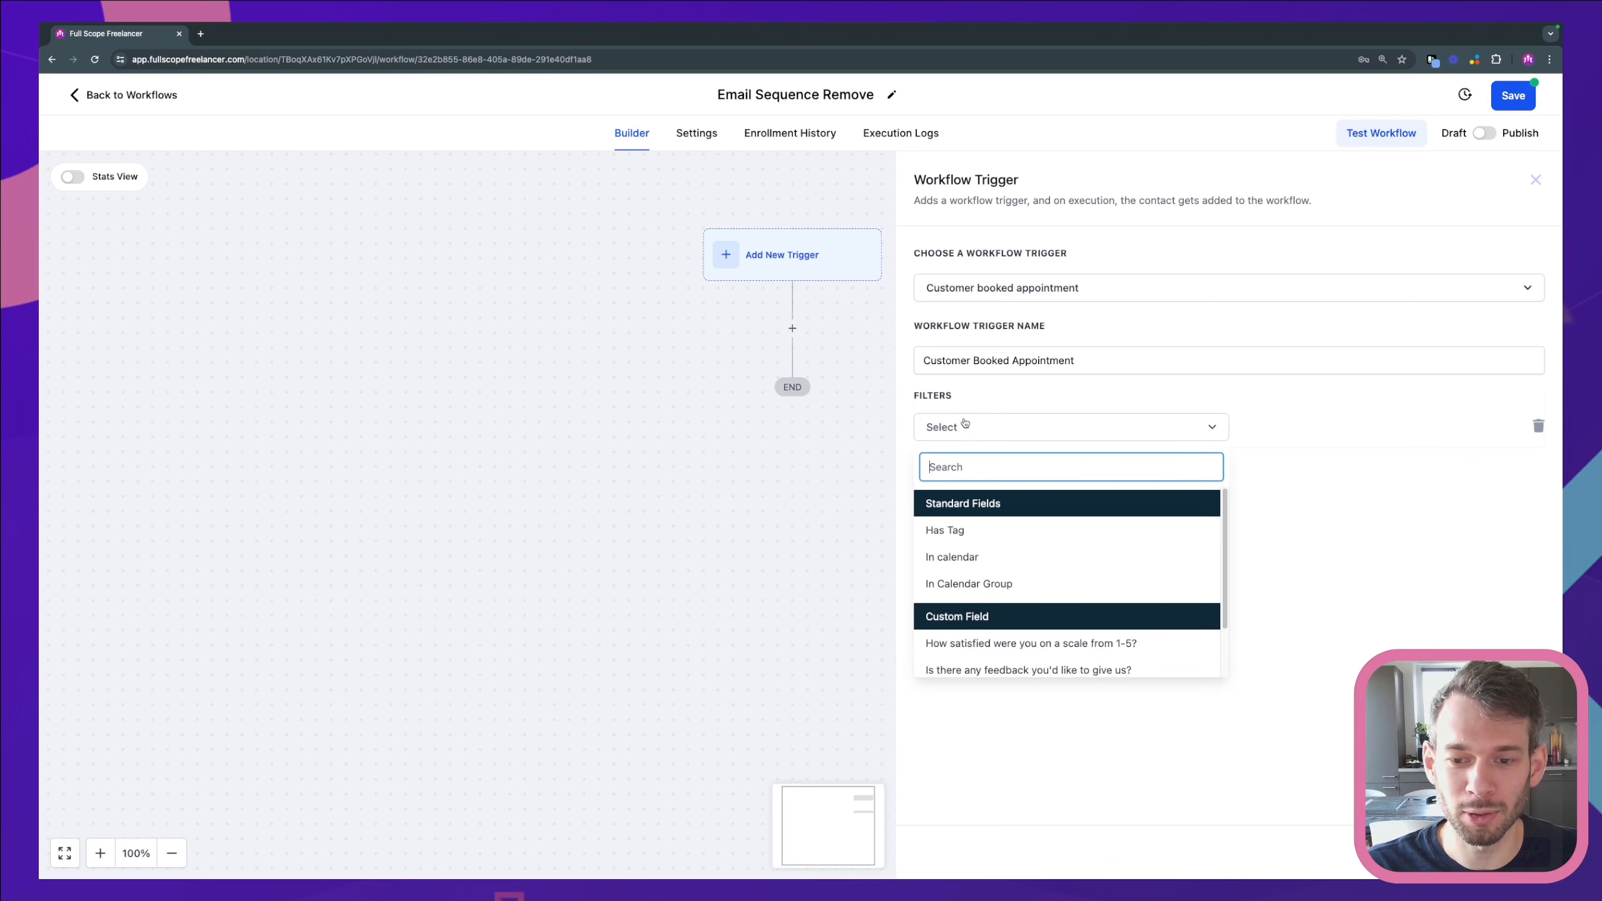
pyautogui.click(970, 558)
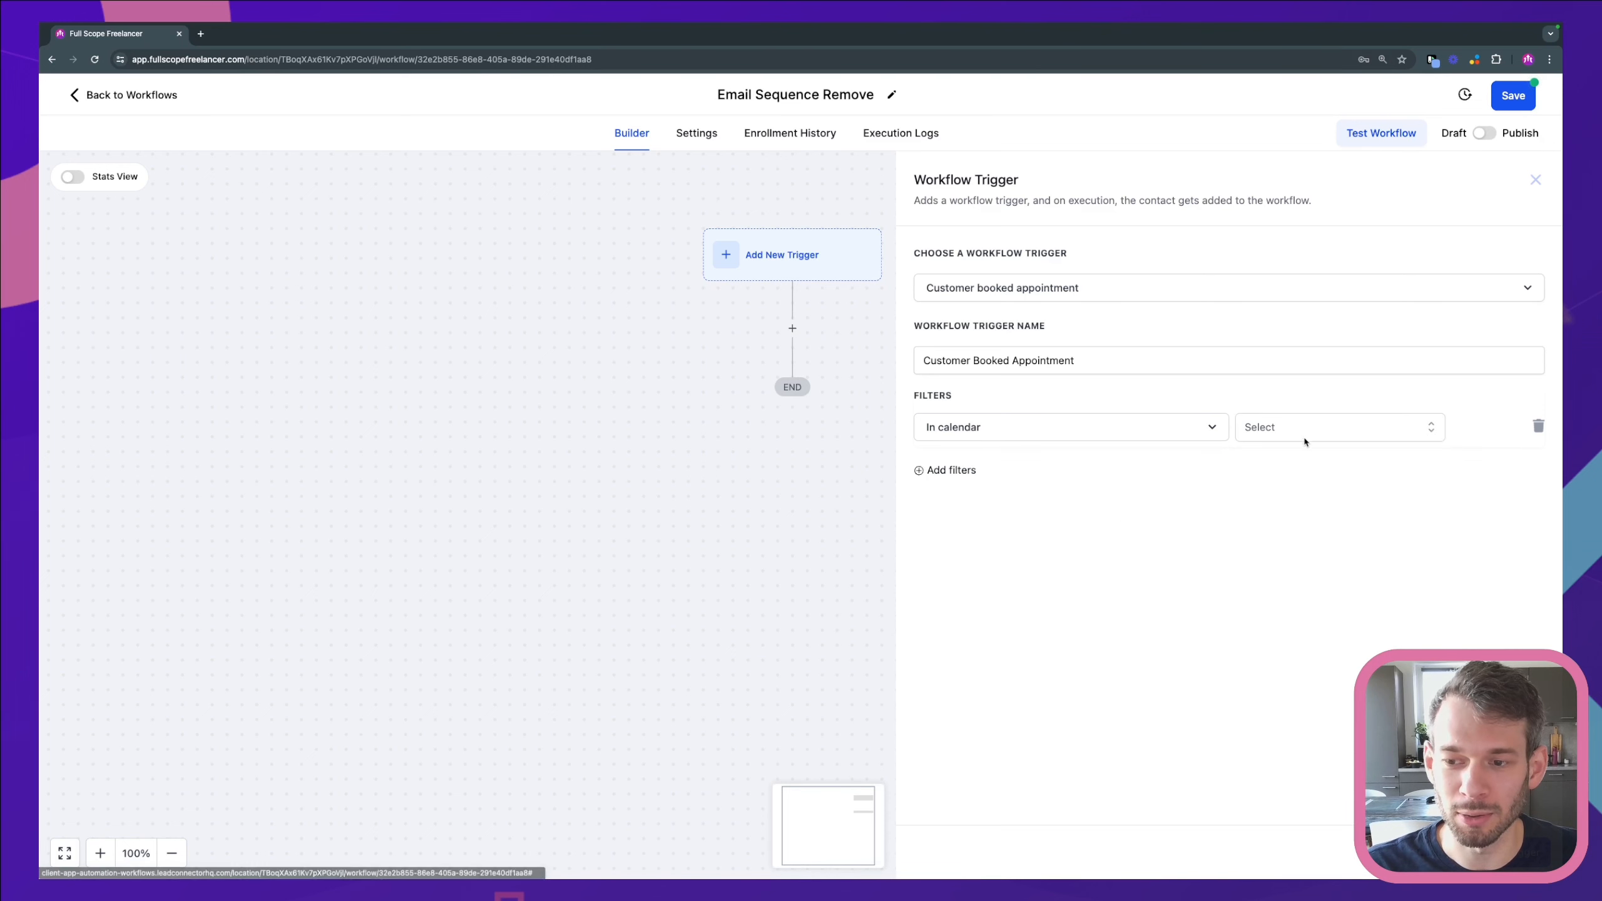
pyautogui.click(1305, 428)
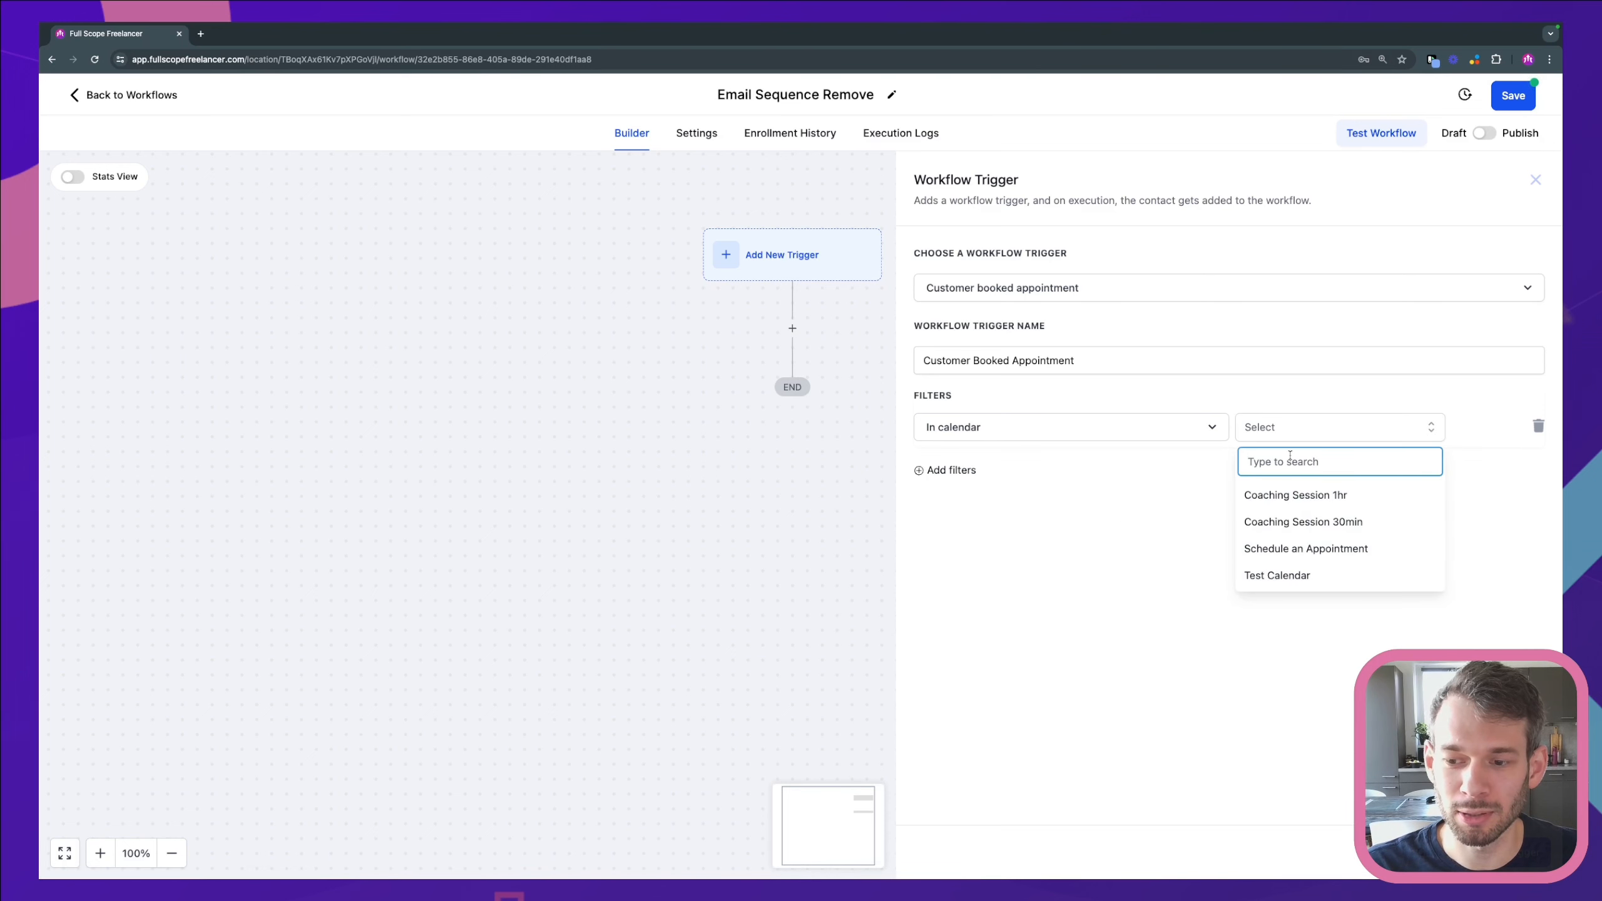
pyautogui.click(1298, 558)
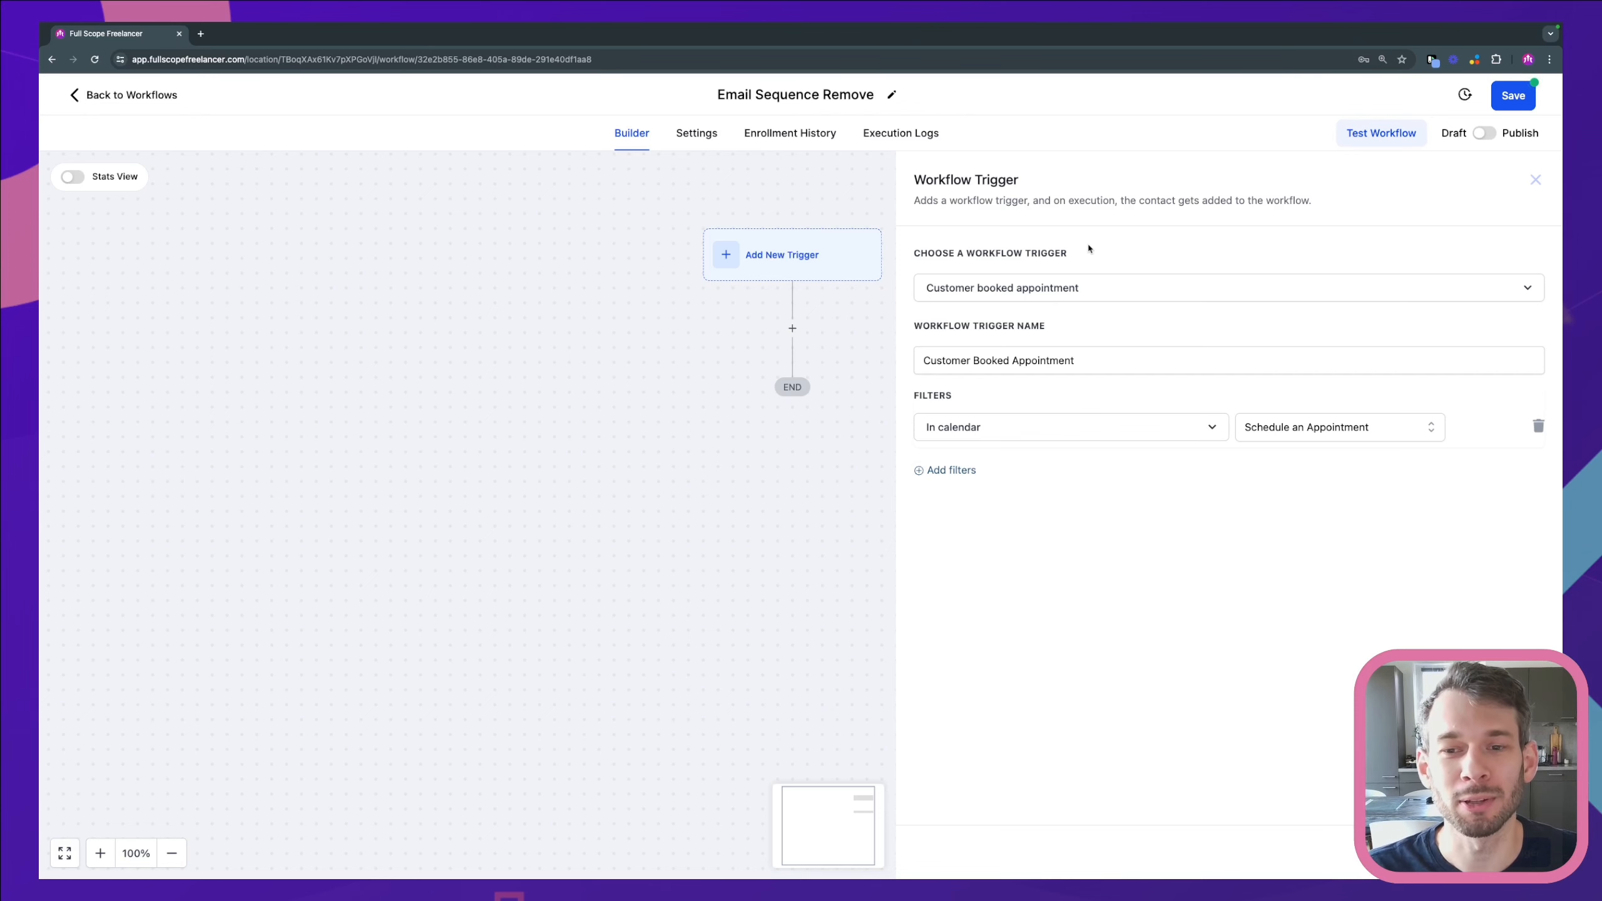
# - Change the workflow trigger type to Order Form Submission
pyautogui.click(1072, 295)
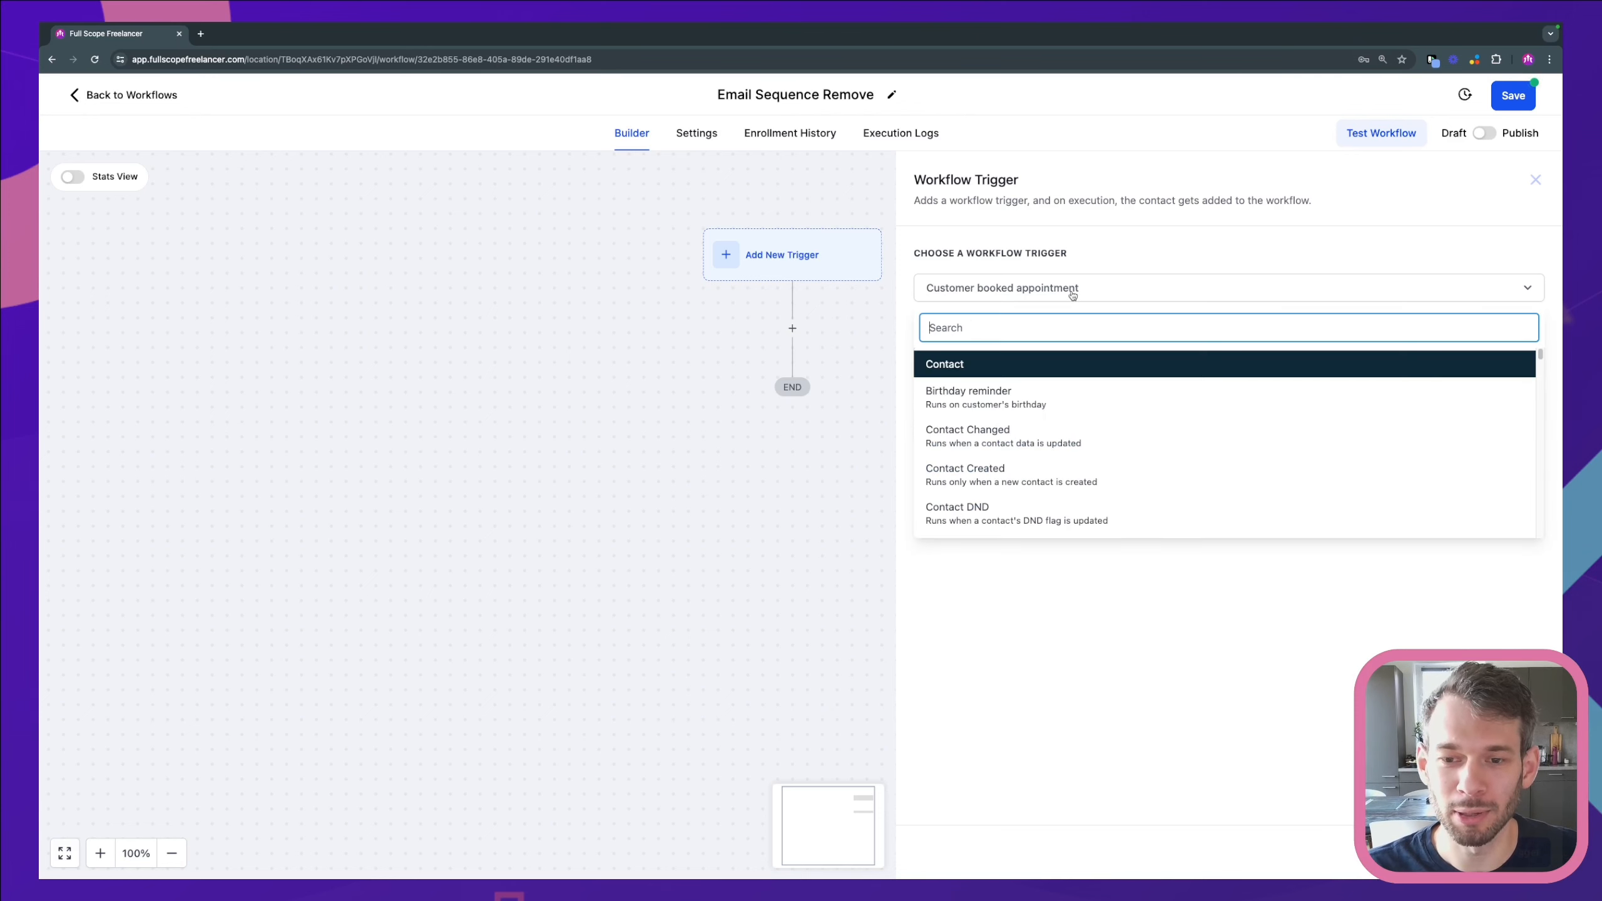
pyautogui.write('order')
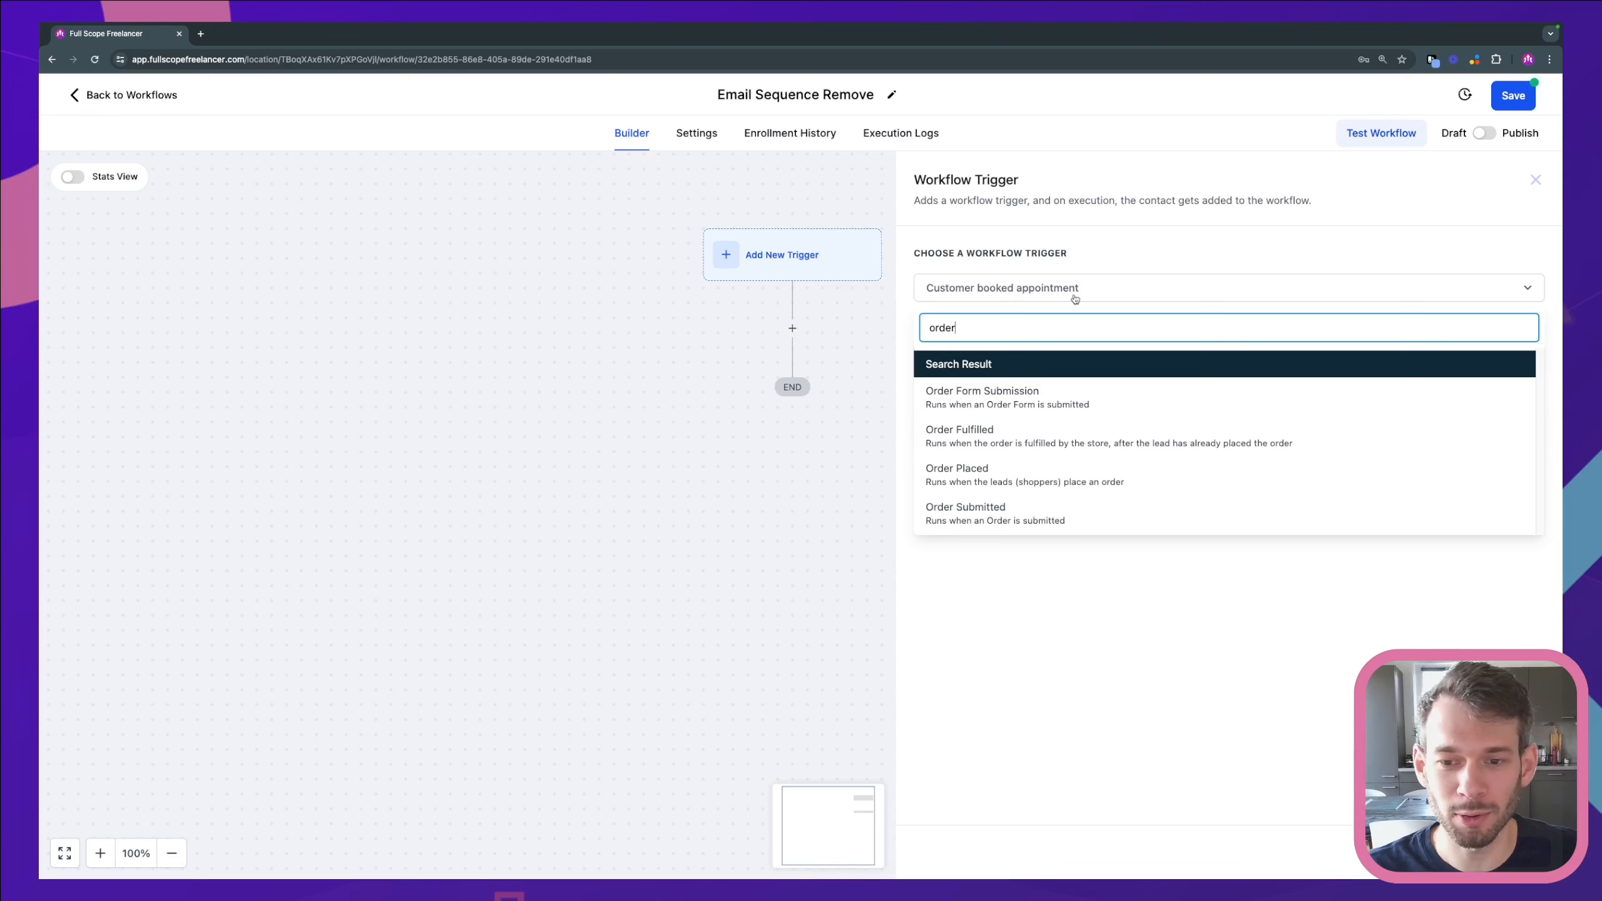
pyautogui.click(992, 414)
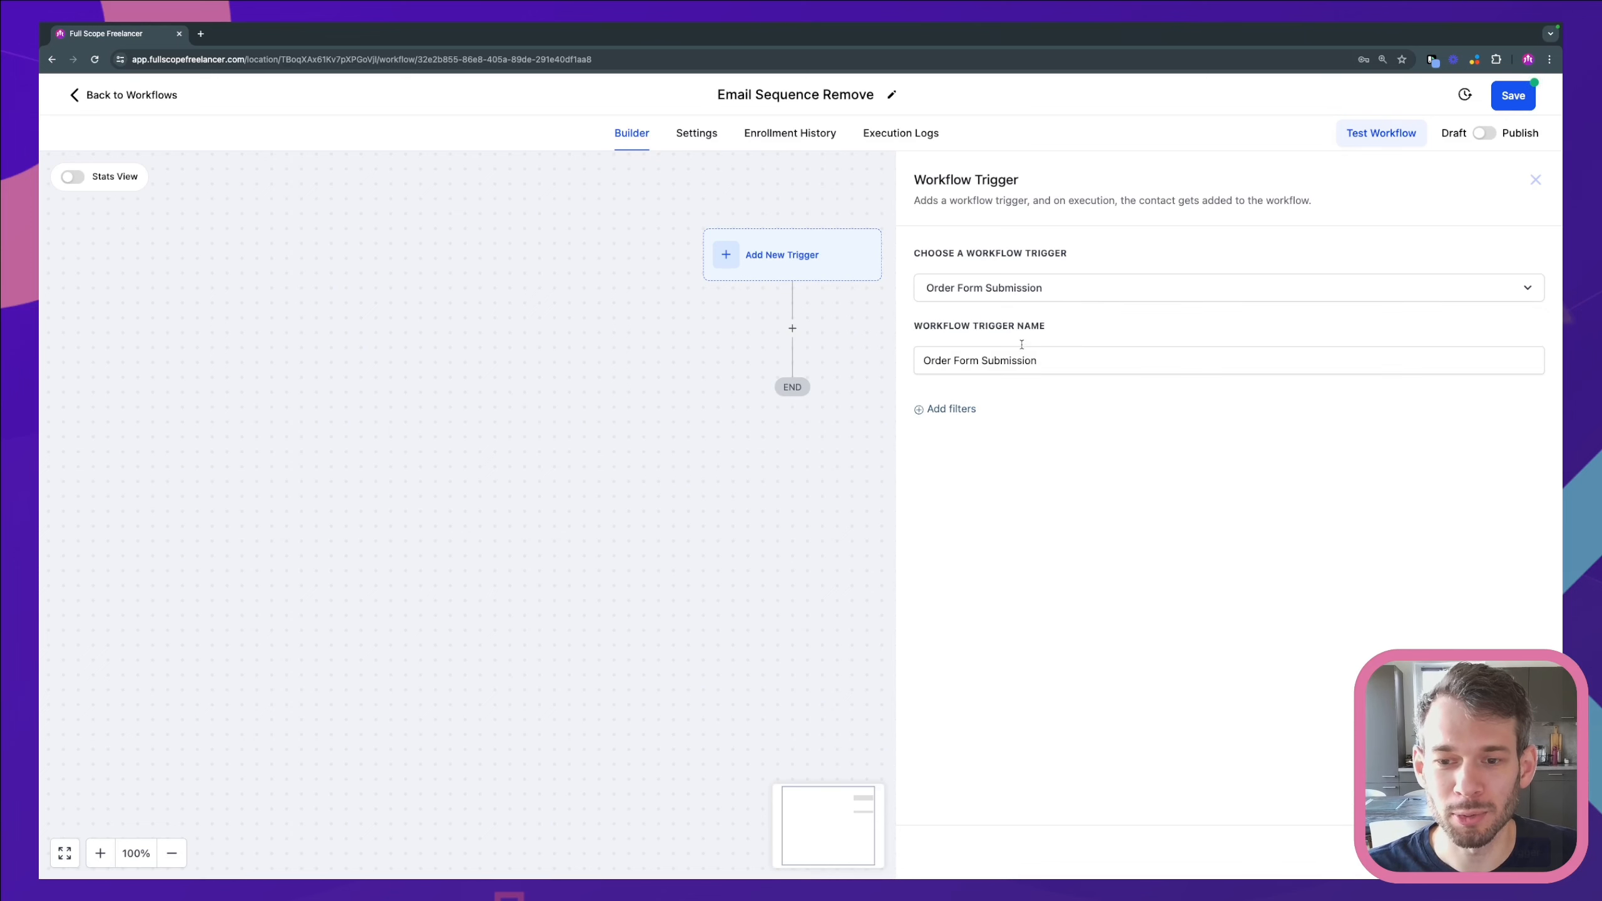
# - Filter the order form trigger to the "Product Page" funnel/website and save the trigger
pyautogui.click(946, 410)
pyautogui.click(974, 434)
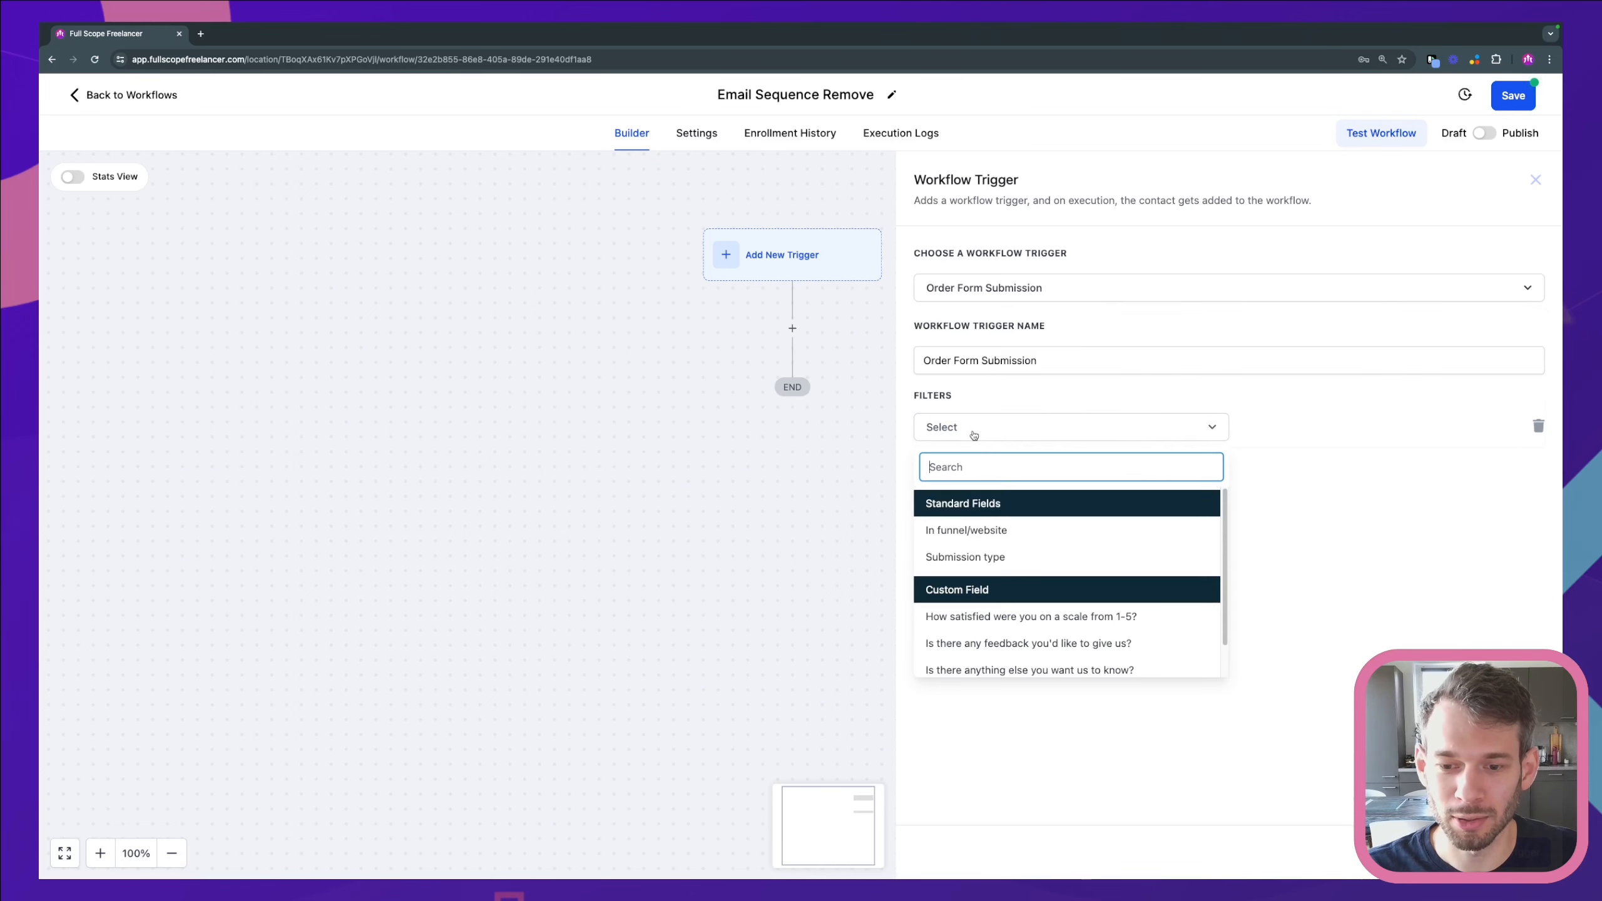
pyautogui.click(977, 533)
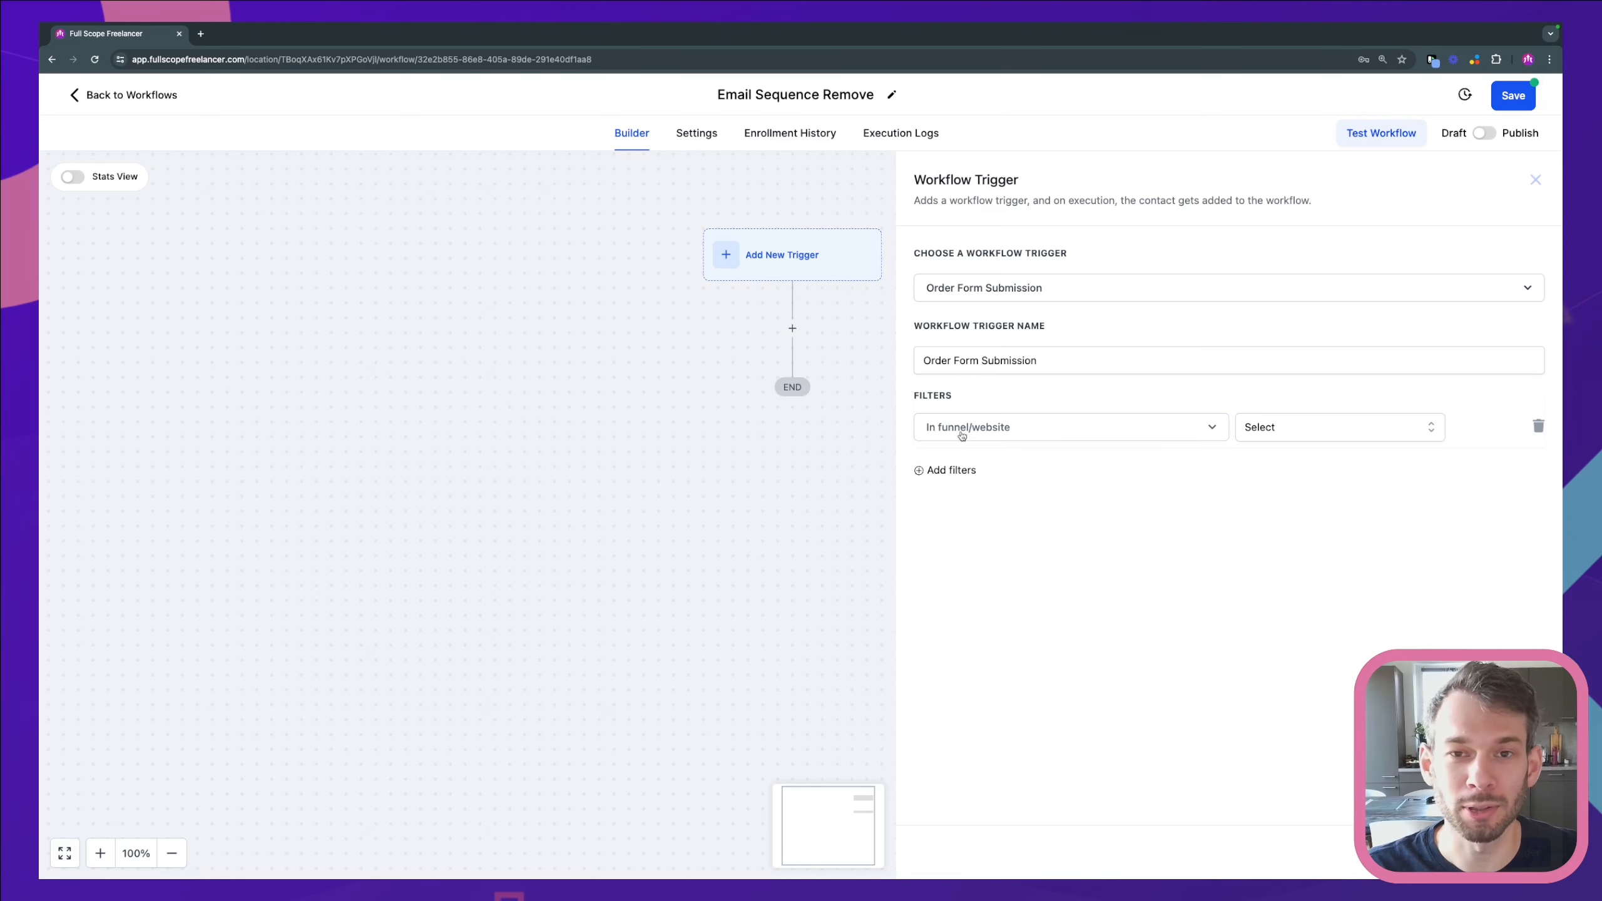
pyautogui.click(1307, 434)
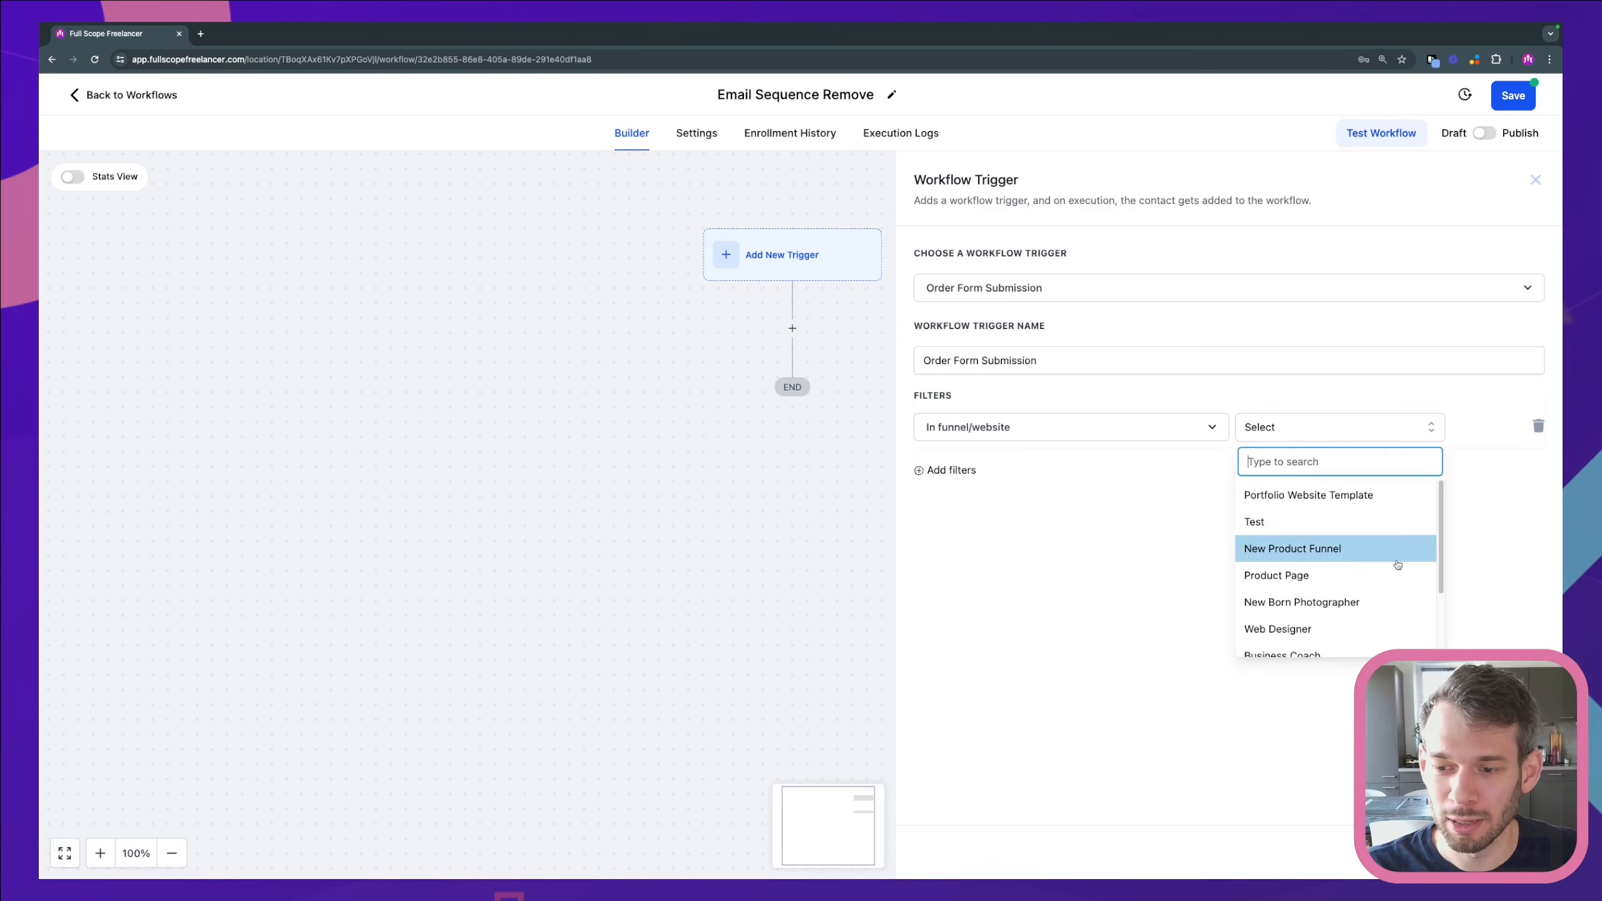
pyautogui.click(1275, 580)
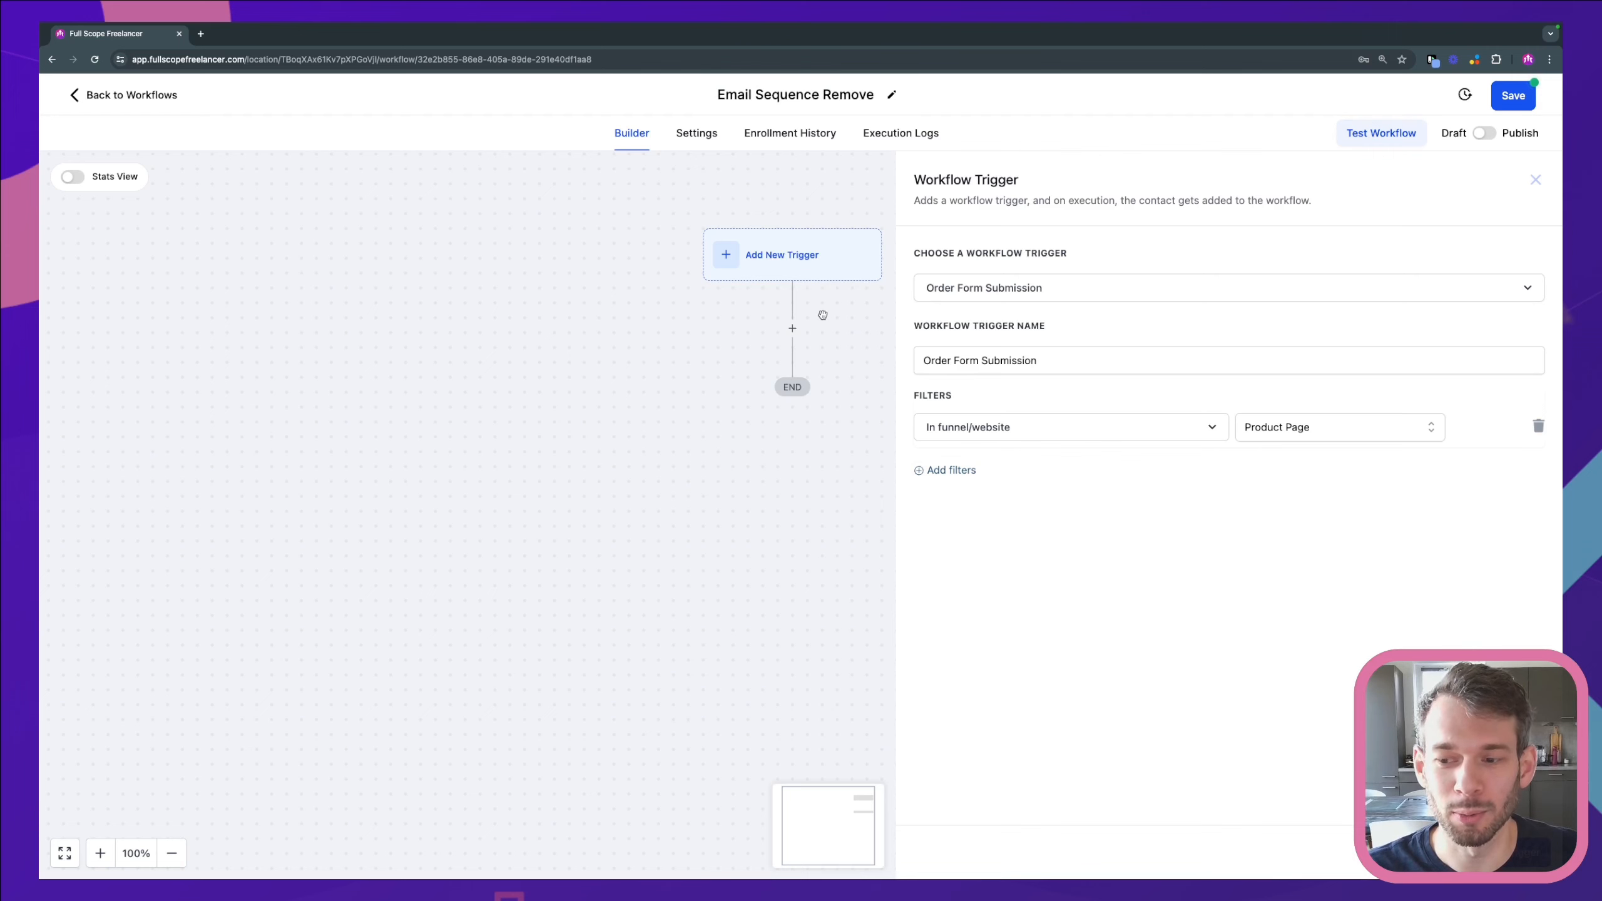
pyautogui.click(1507, 851)
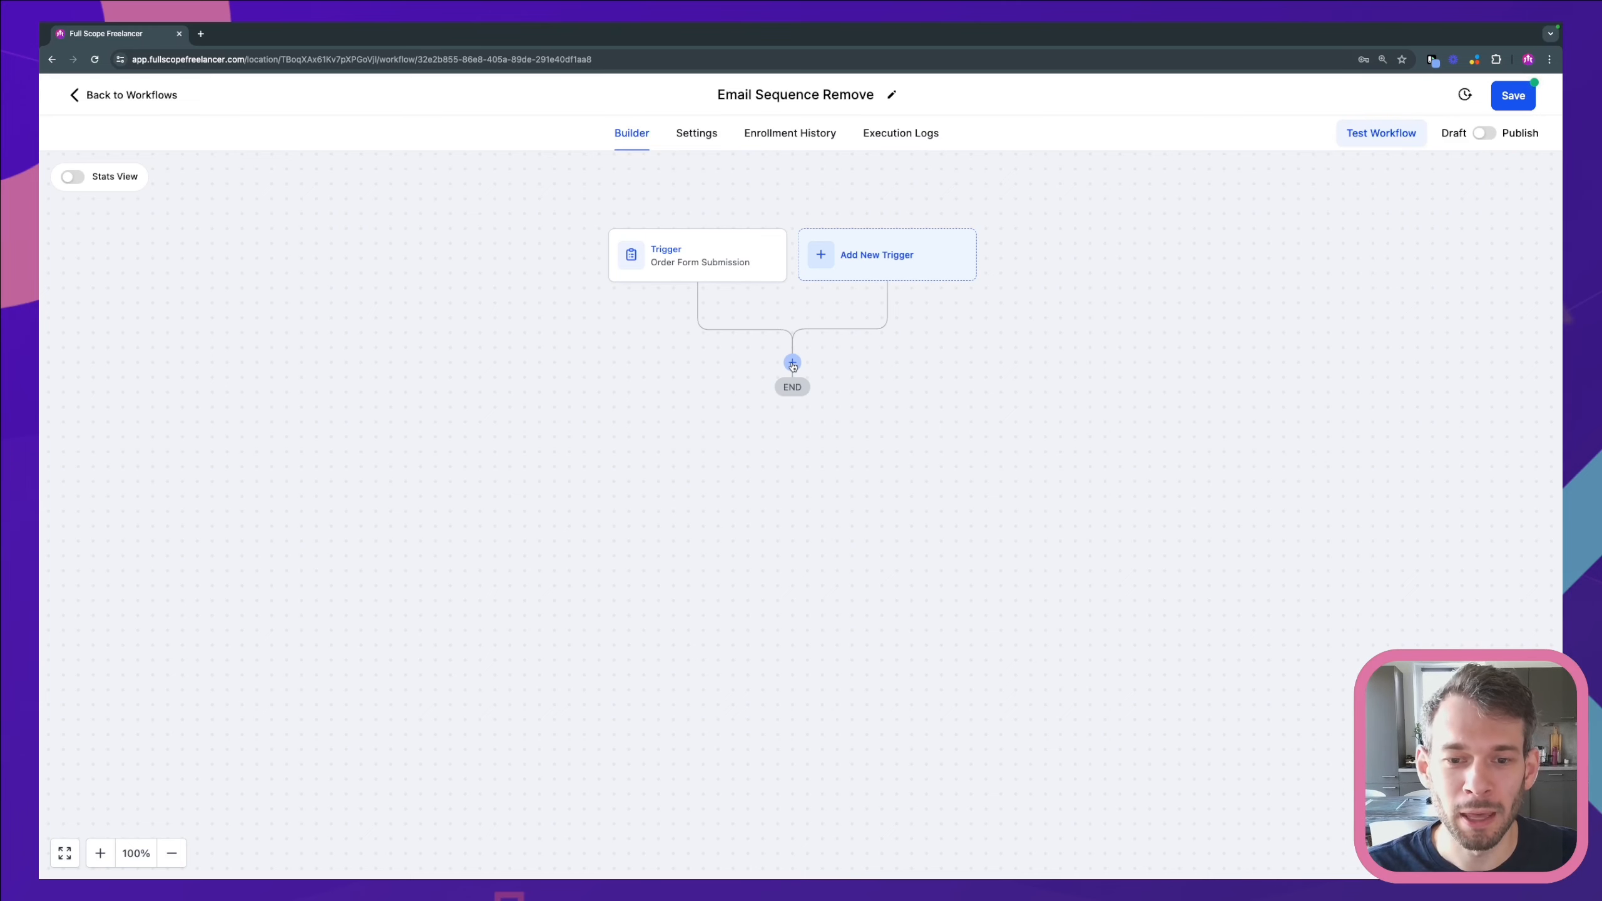
# - Add a Remove From Workflow action after the trigger, targeting another workflow, Email Sequence
pyautogui.click(792, 363)
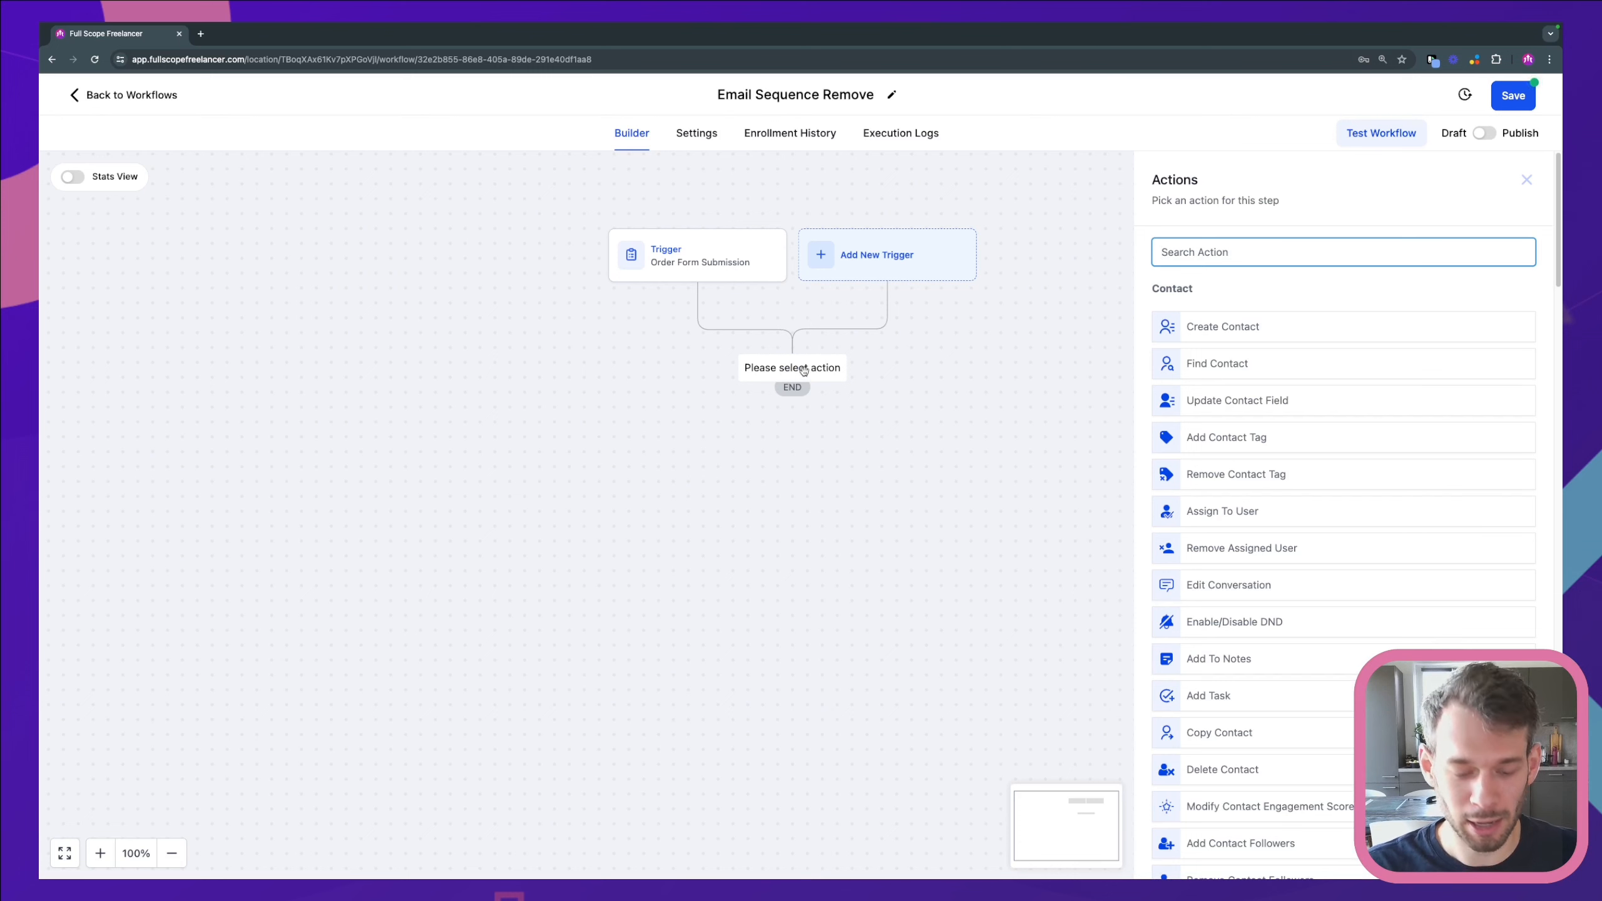
pyautogui.write('remov')
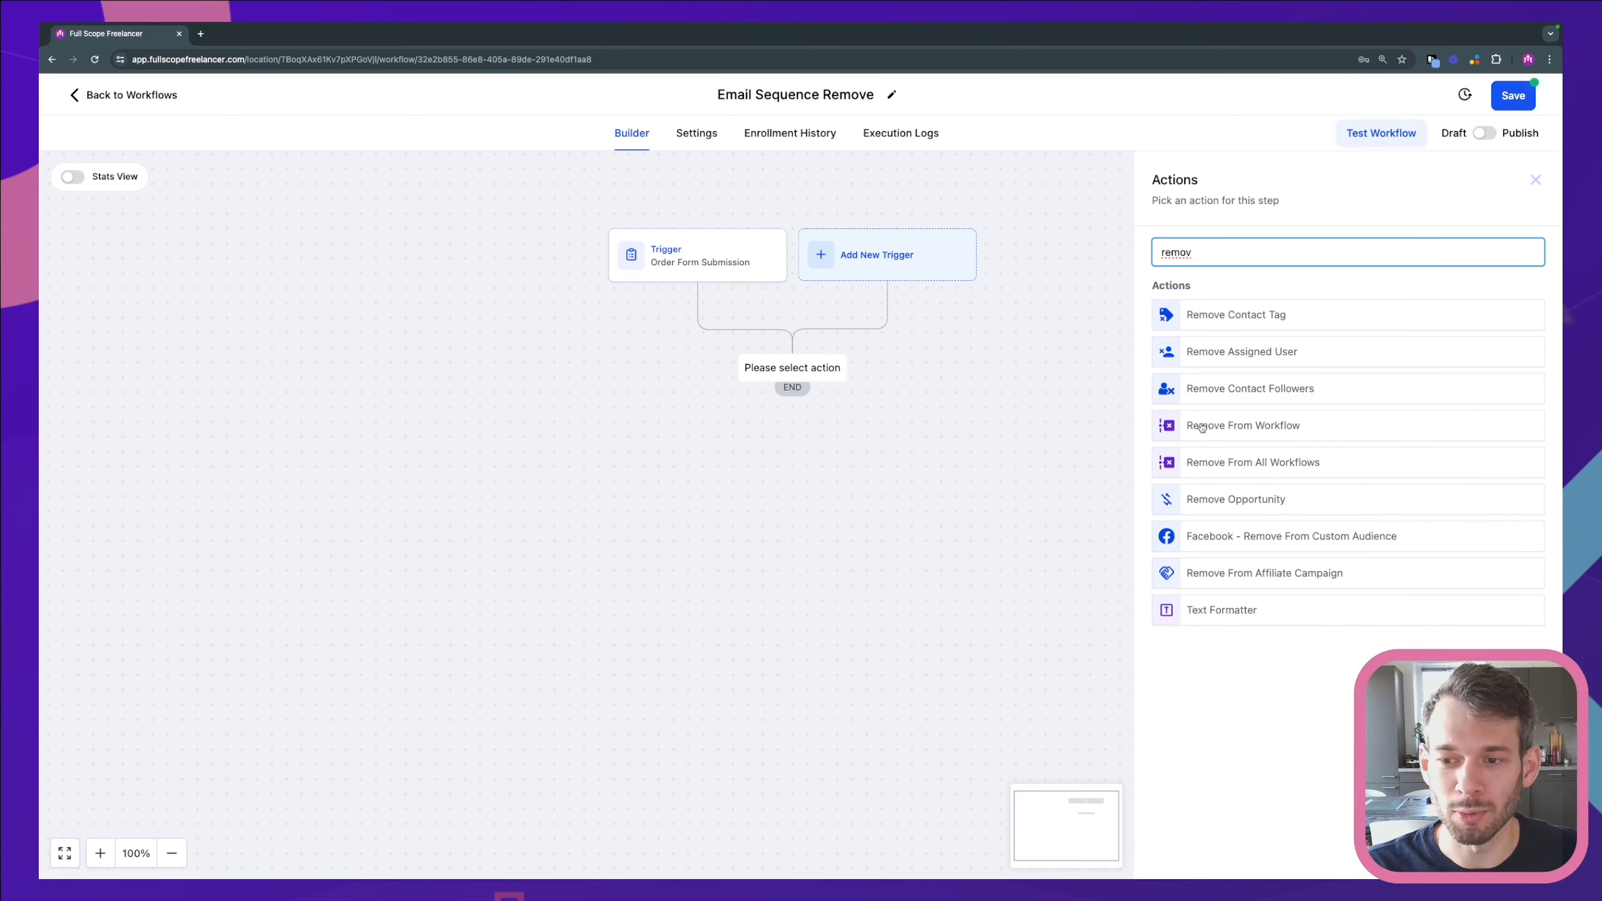
pyautogui.click(1240, 428)
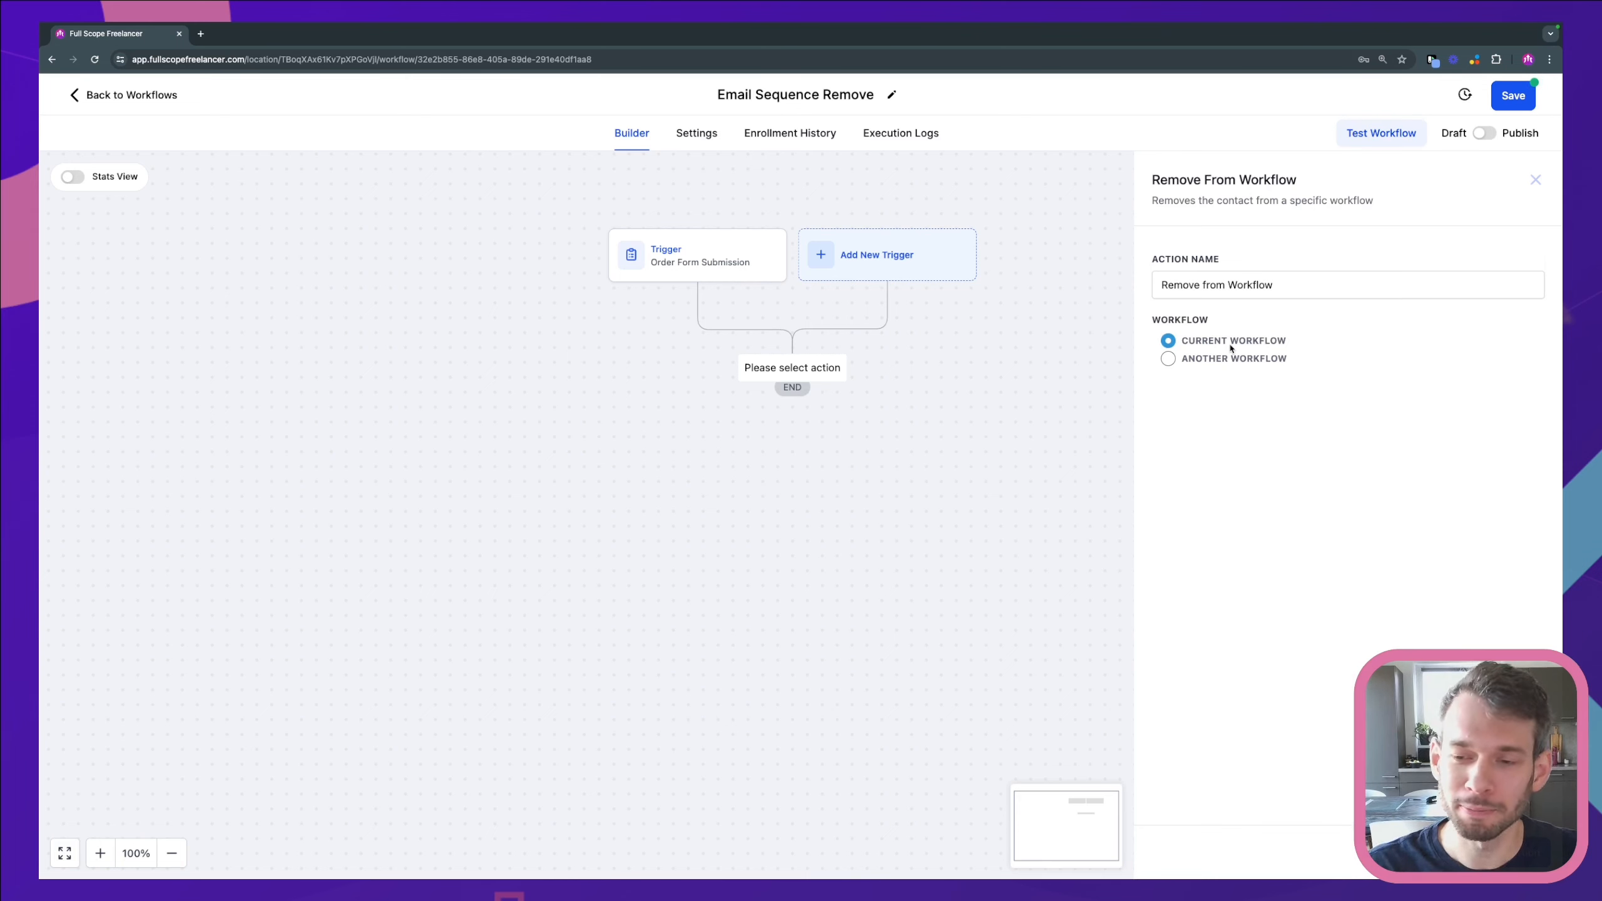
pyautogui.click(1168, 359)
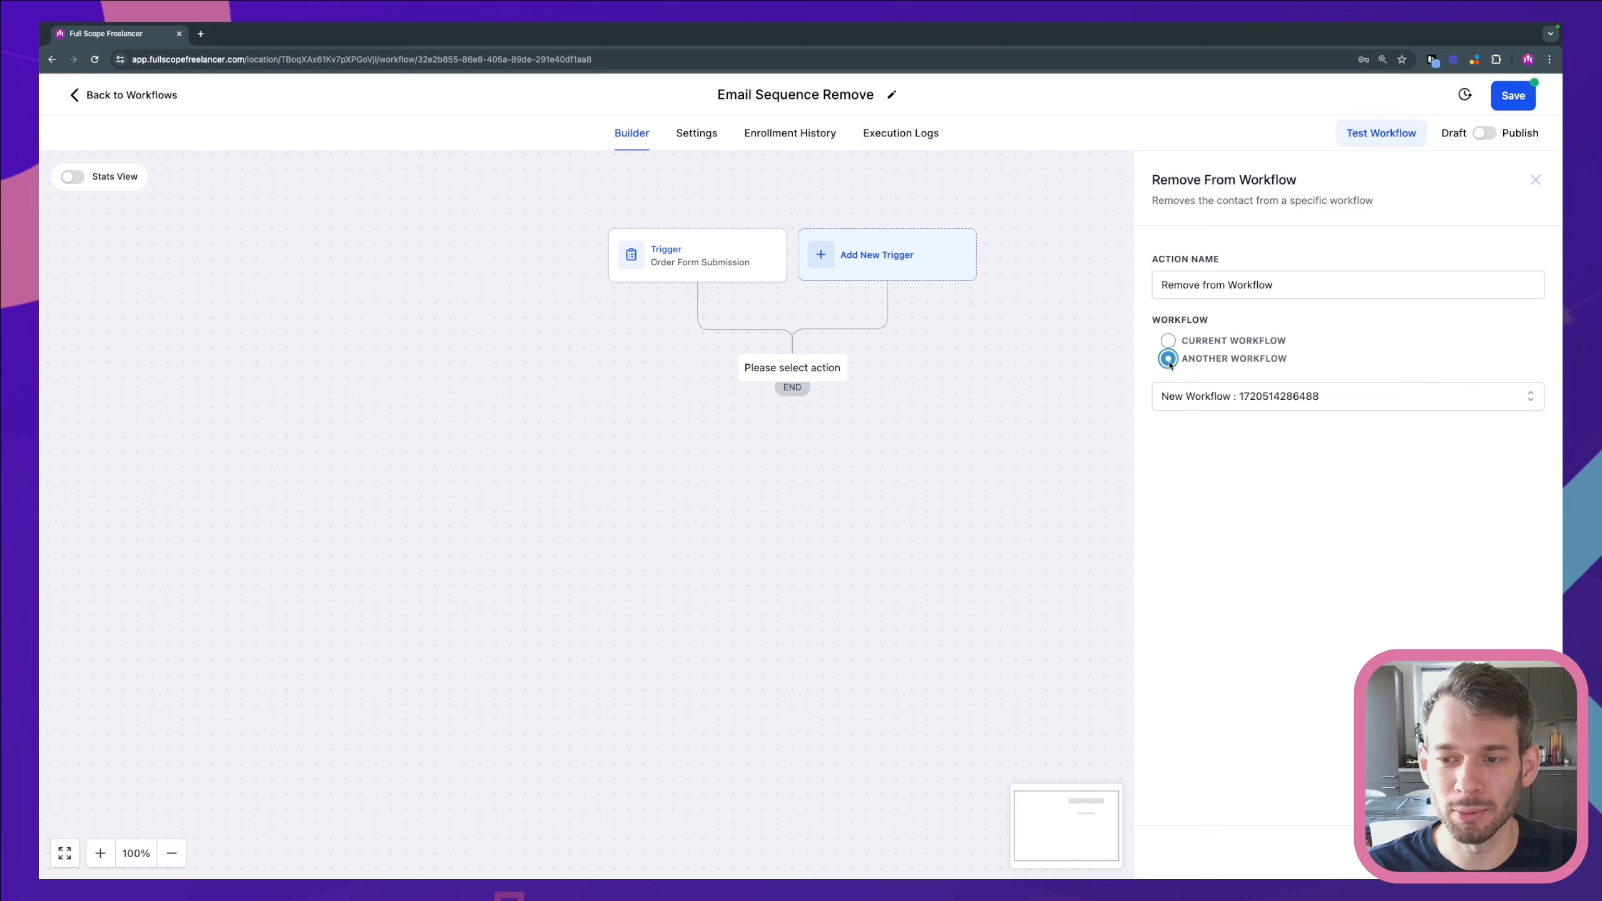
pyautogui.click(1191, 401)
pyautogui.click(1199, 491)
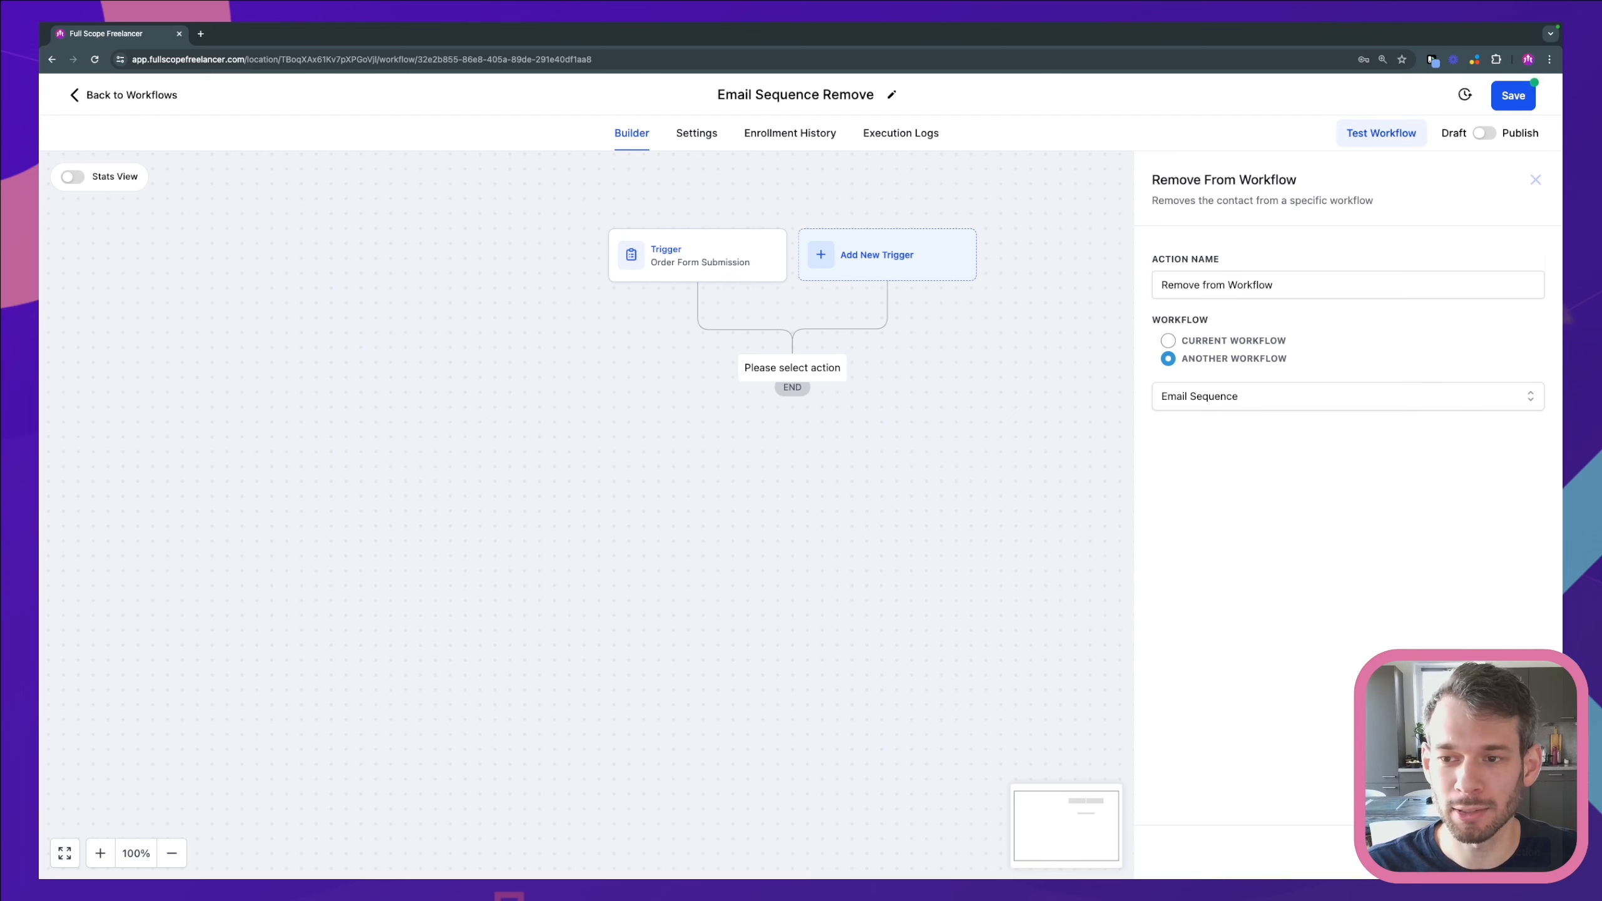
# - Rename the removal action as "Remove from Email Sequence"
pyautogui.moveTo(1162, 284); pyautogui.dragTo(1233, 288)
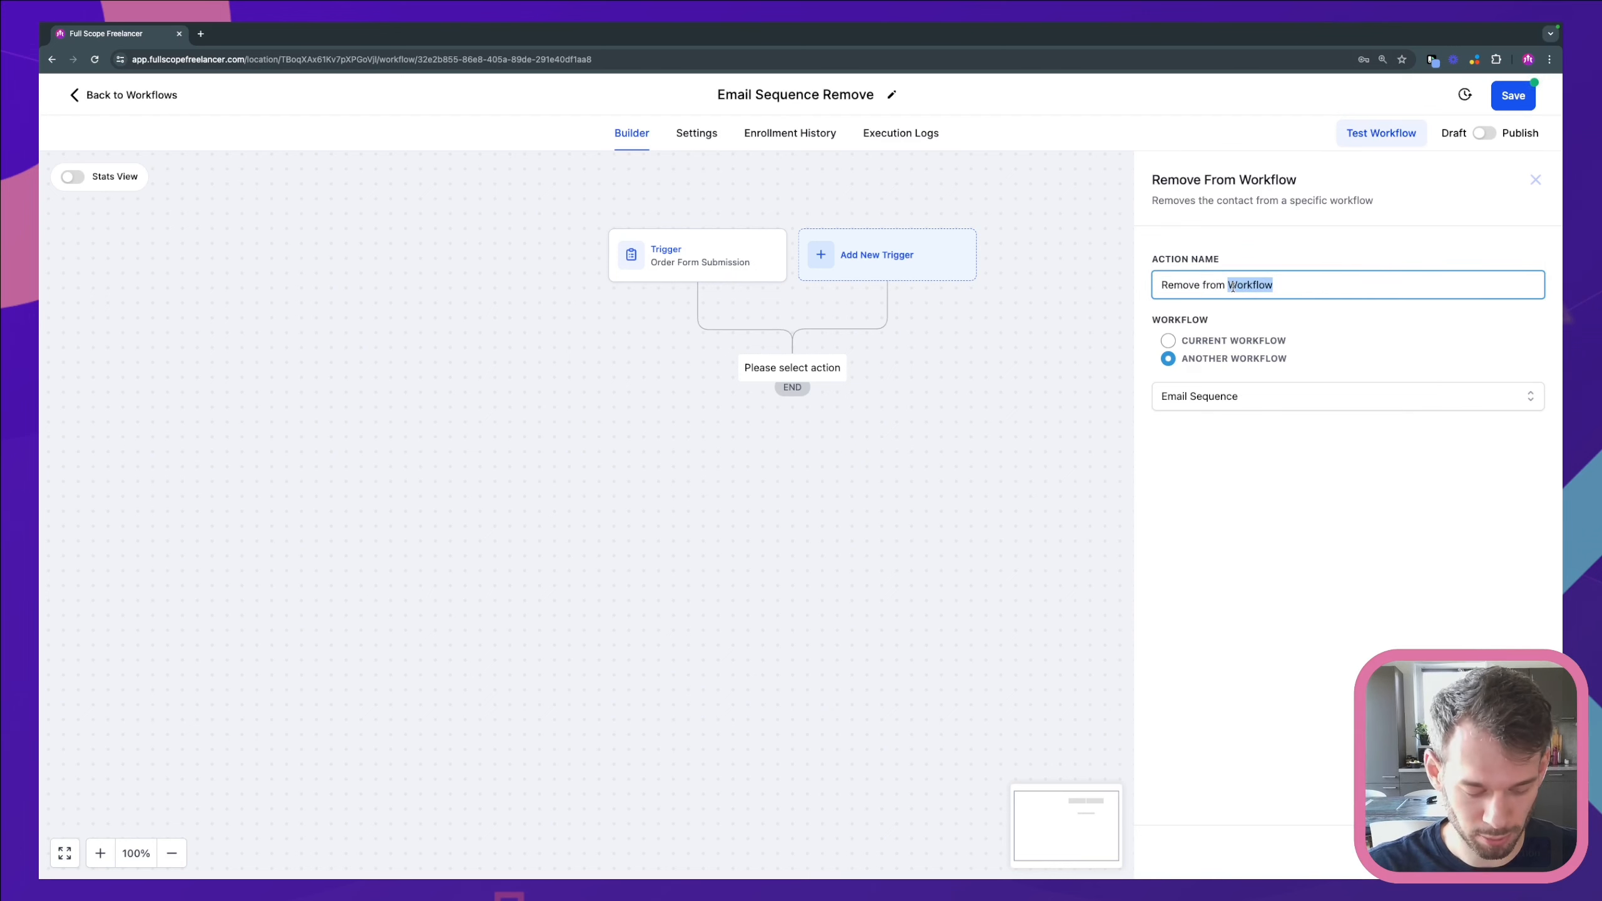
pyautogui.write('Email Sewqu')
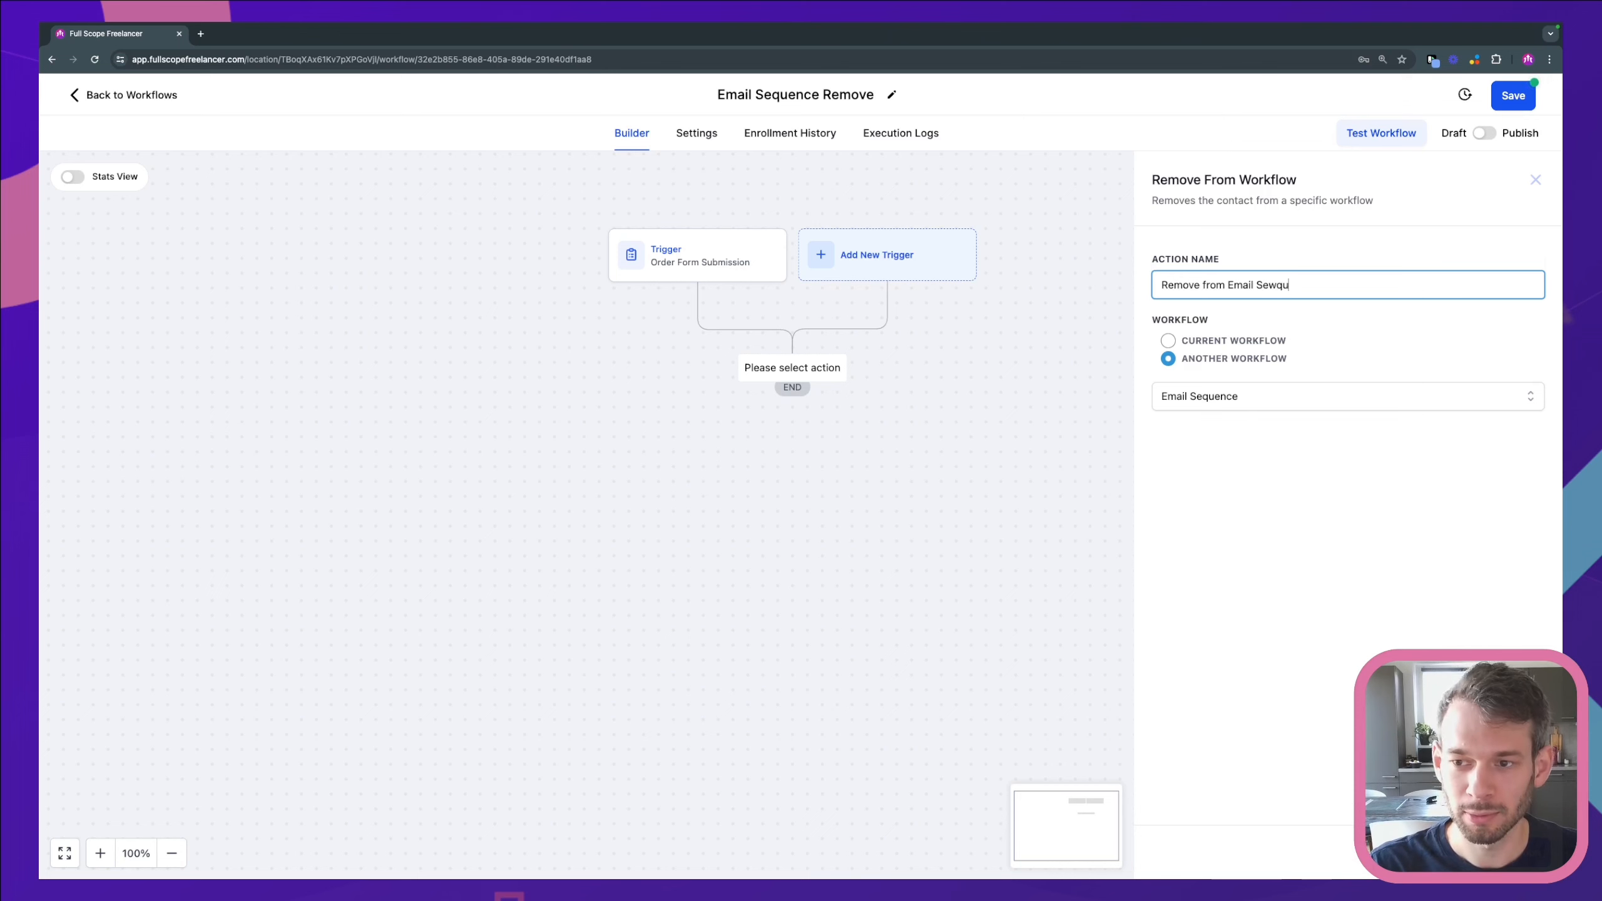
pyautogui.press('BackSpace')
pyautogui.press('BackSpace')
pyautogui.press('BackSpace')
pyautogui.write('quence')
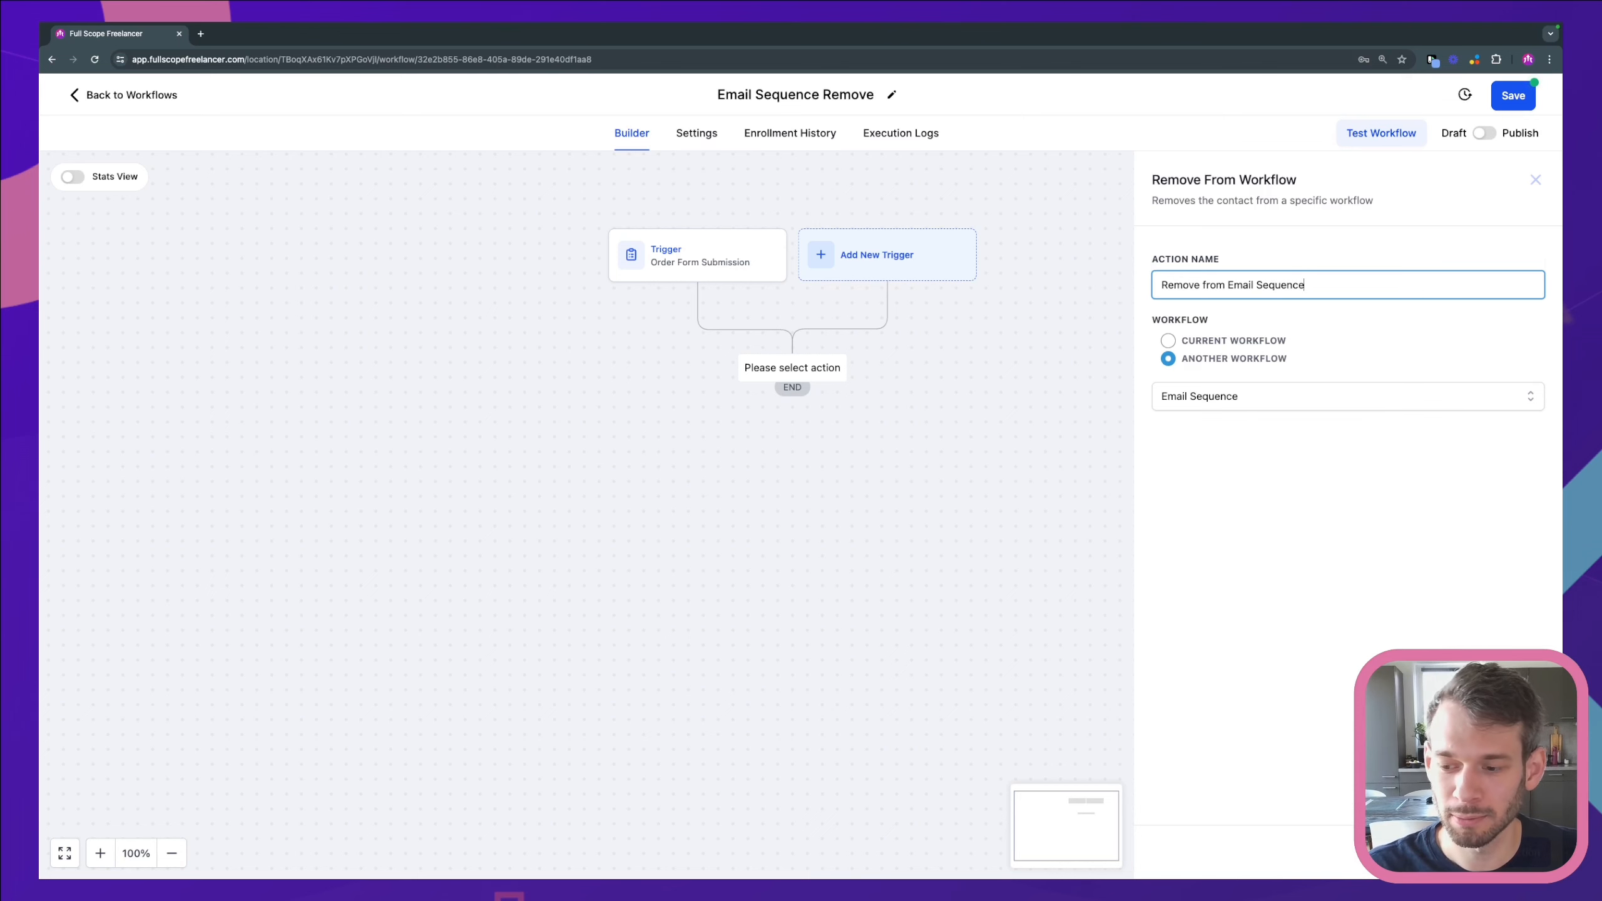
# - Save the Remove from Email Sequence action, then switch the workflow from draft to published and save it
pyautogui.click(1514, 850)
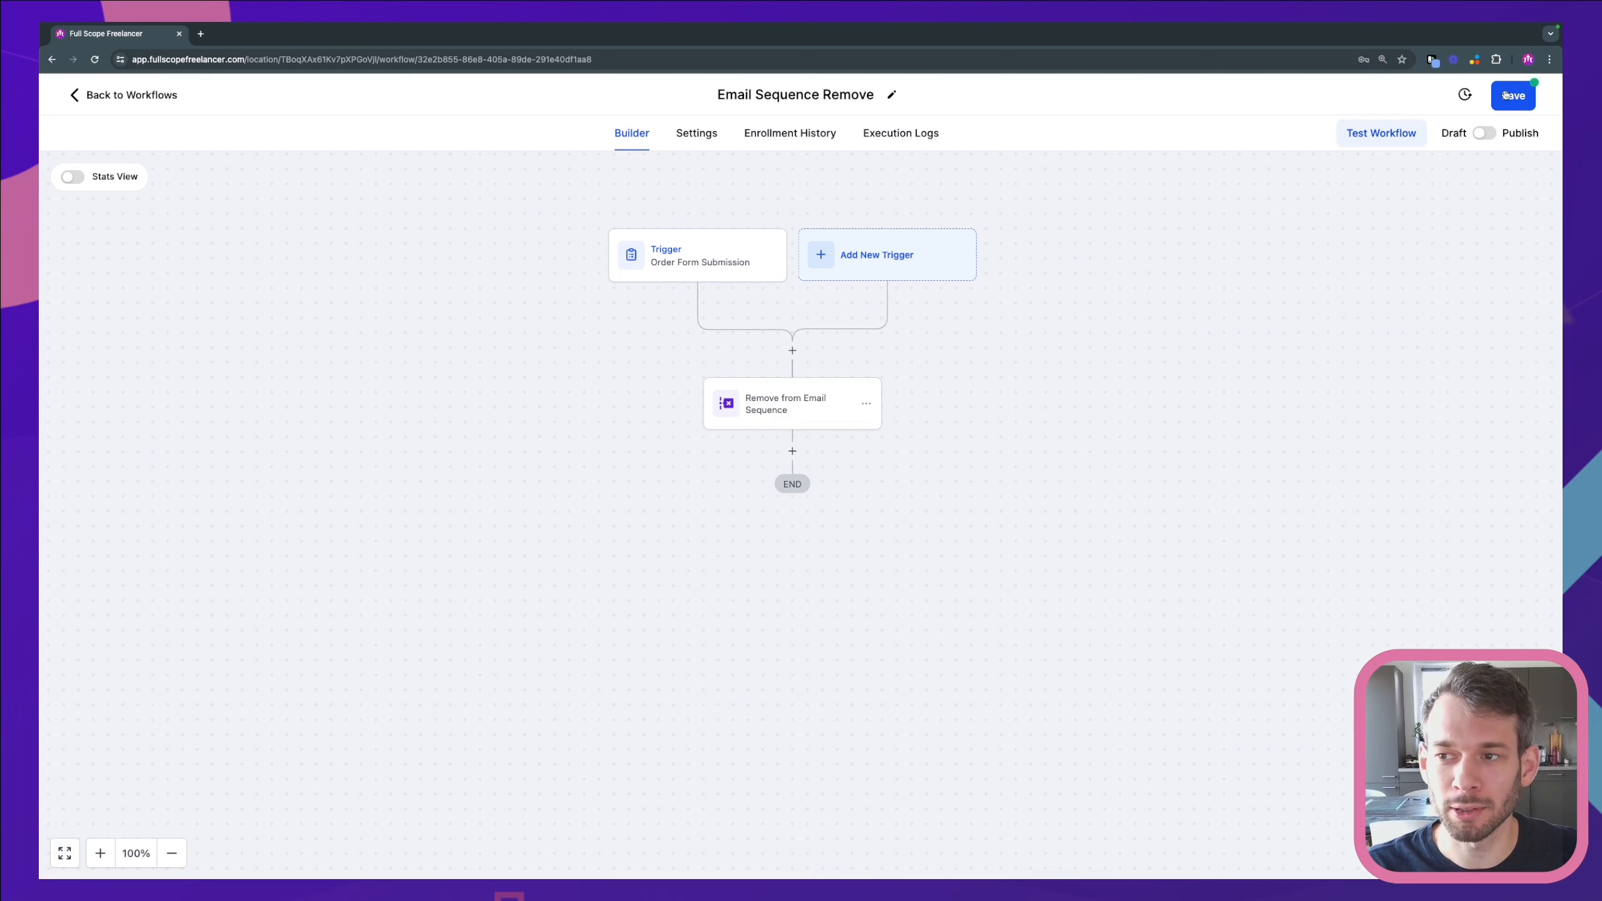
pyautogui.click(1486, 132)
pyautogui.click(1514, 96)
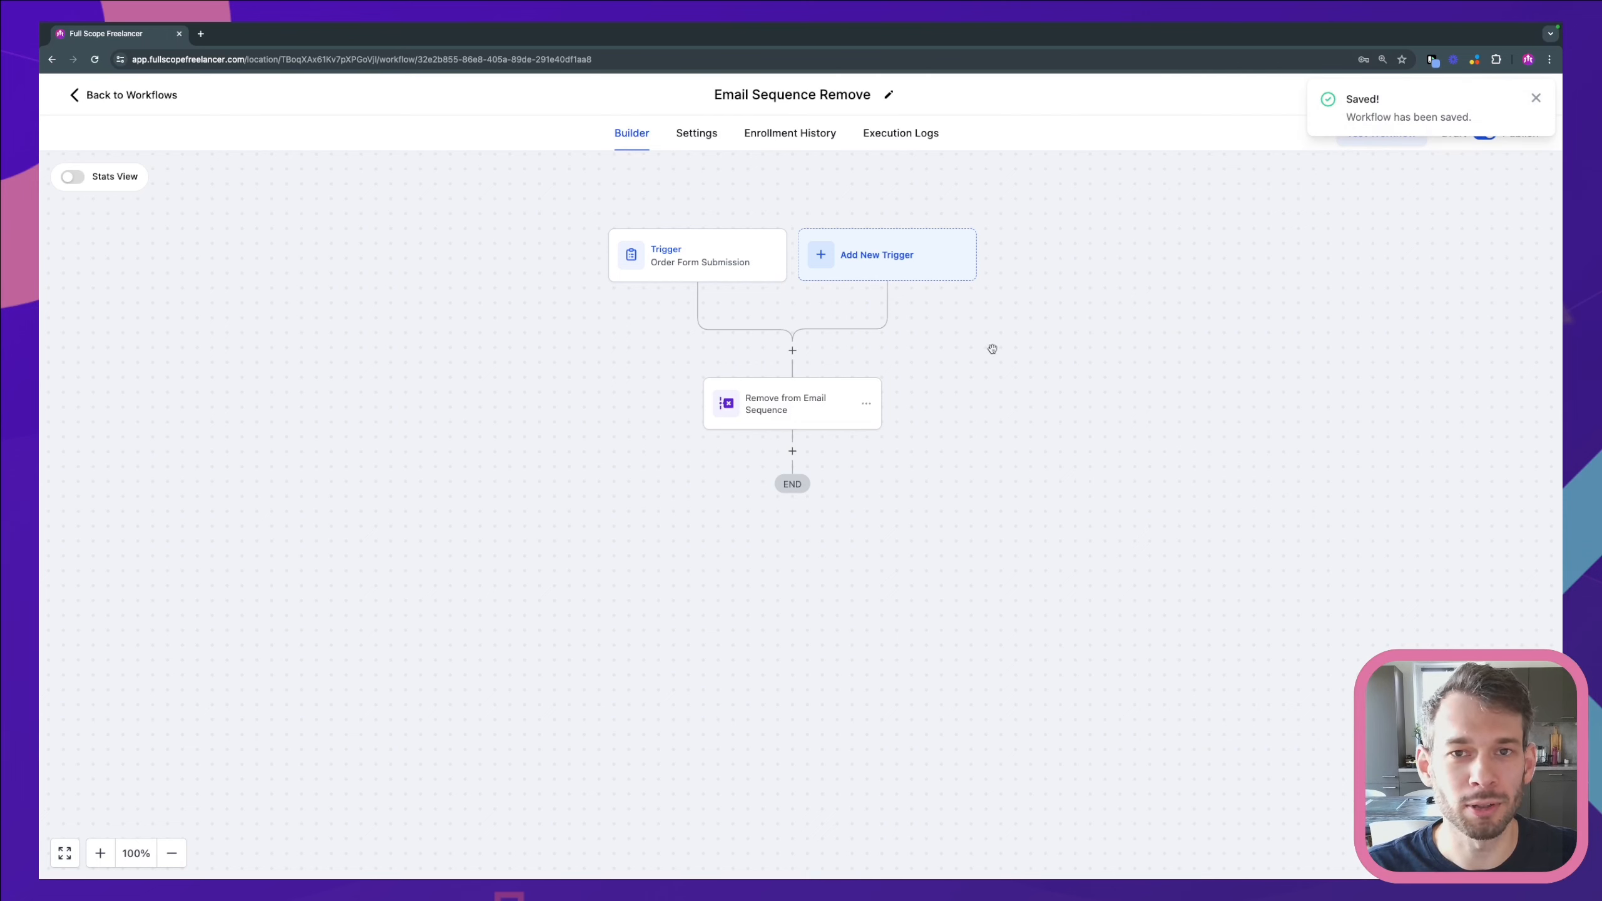
pyautogui.moveTo(958, 362)
pyautogui.mouseDown()
pyautogui.moveTo(940, 372)
pyautogui.moveTo(944, 358)
pyautogui.mouseUp()
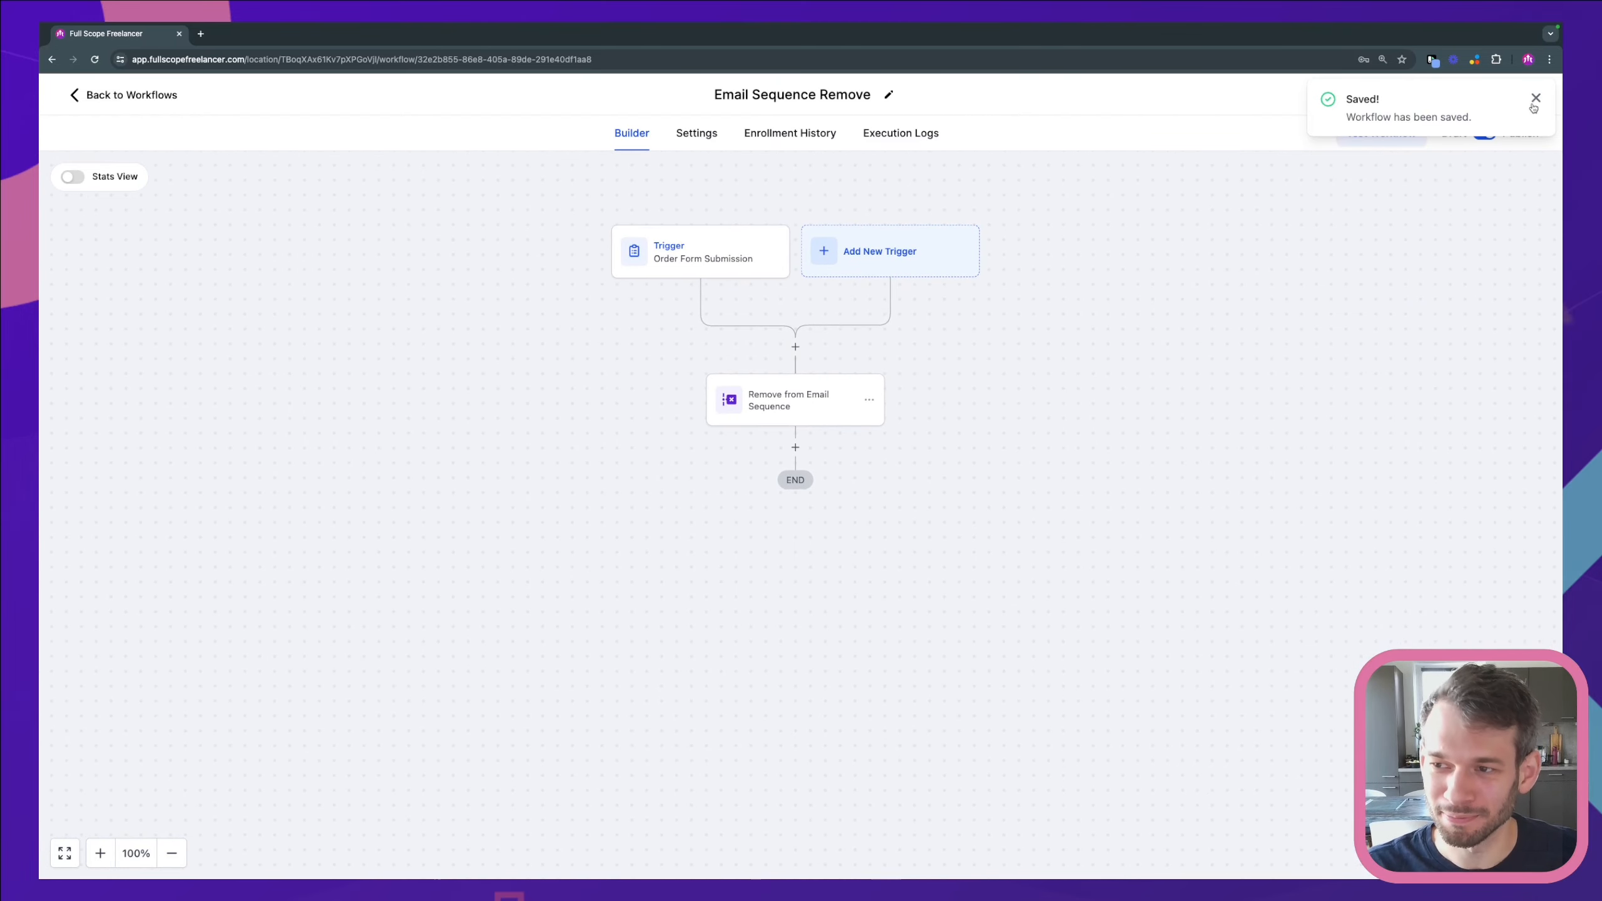
pyautogui.moveTo(1037, 319); pyautogui.dragTo(1030, 308)
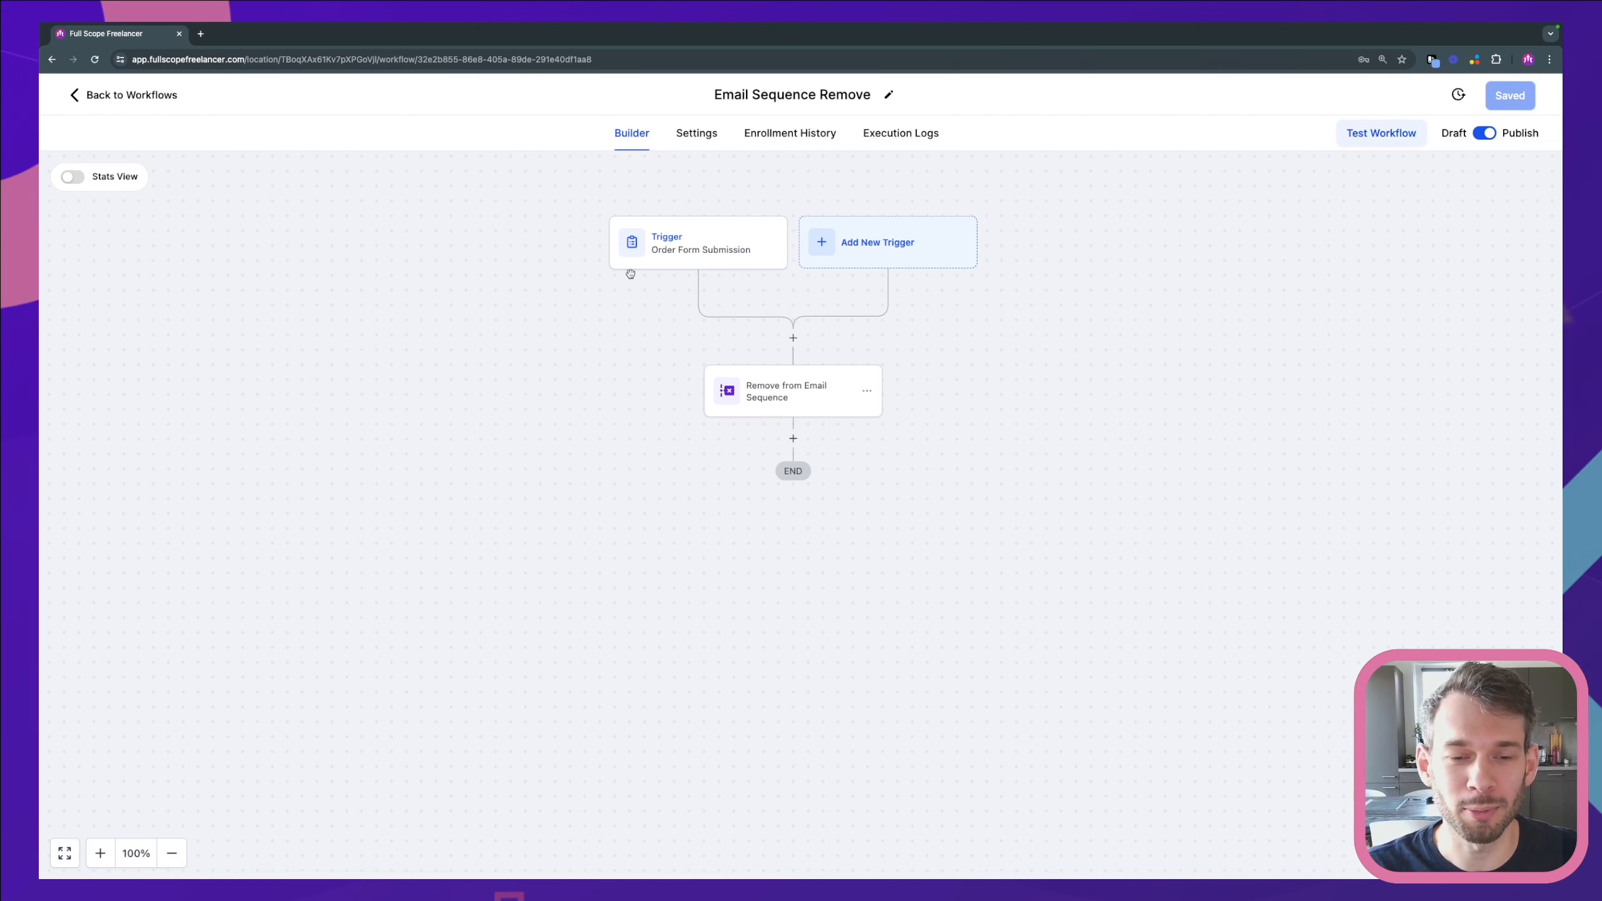
# - Review the settings of the Order Form Submission trigger and the Remove from Email Sequence action without changing them
pyautogui.click(656, 241)
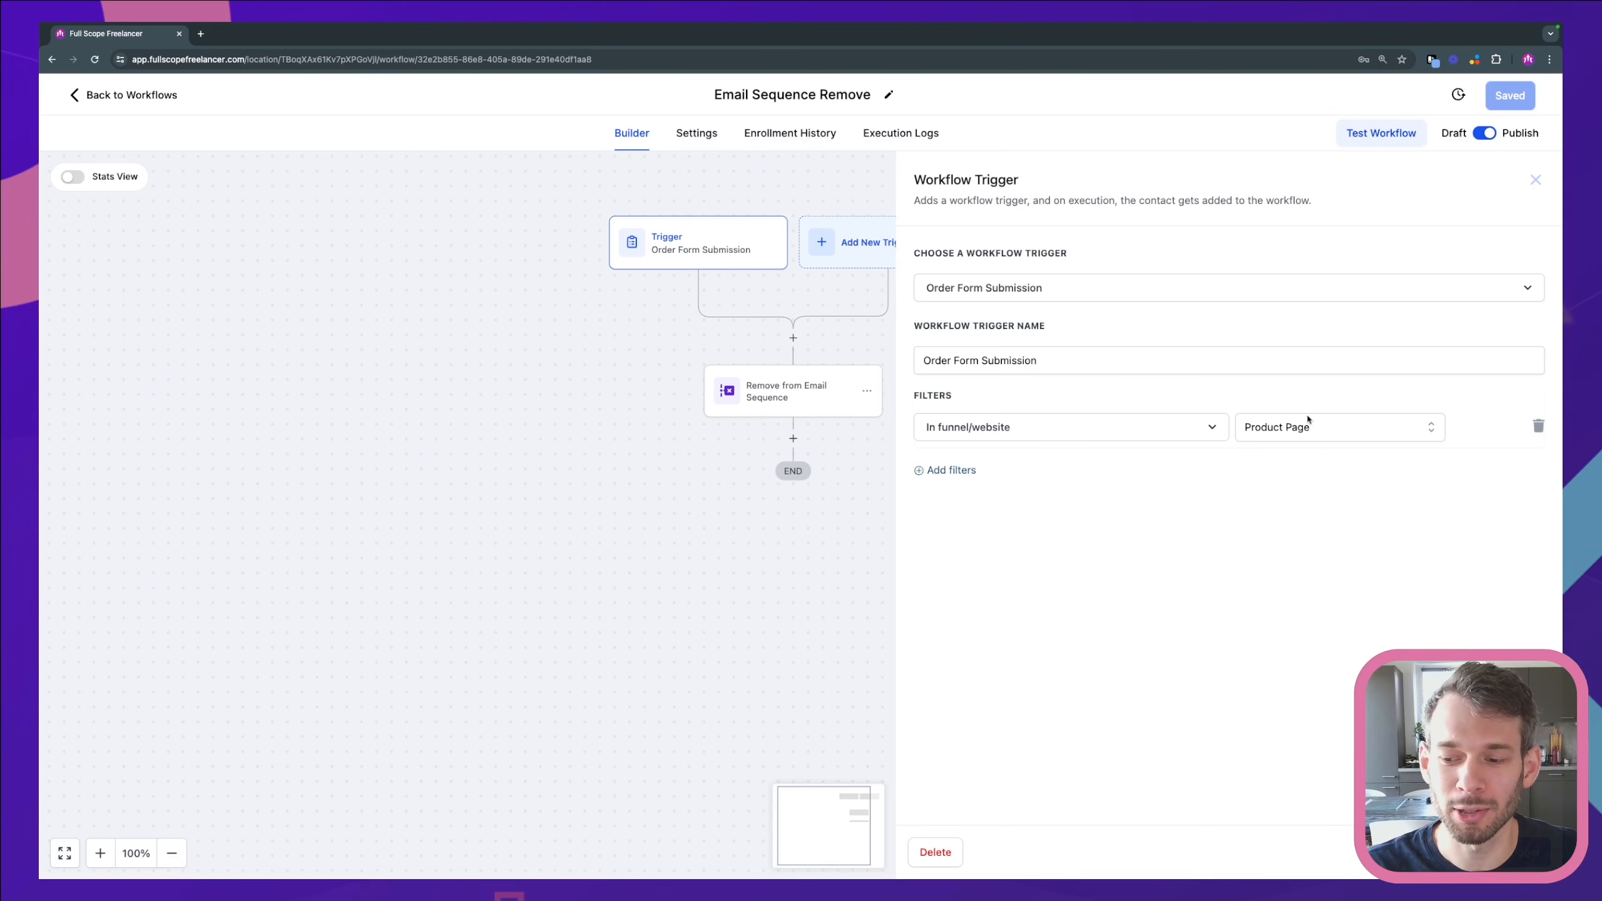
pyautogui.press('Escape')
pyautogui.click(794, 407)
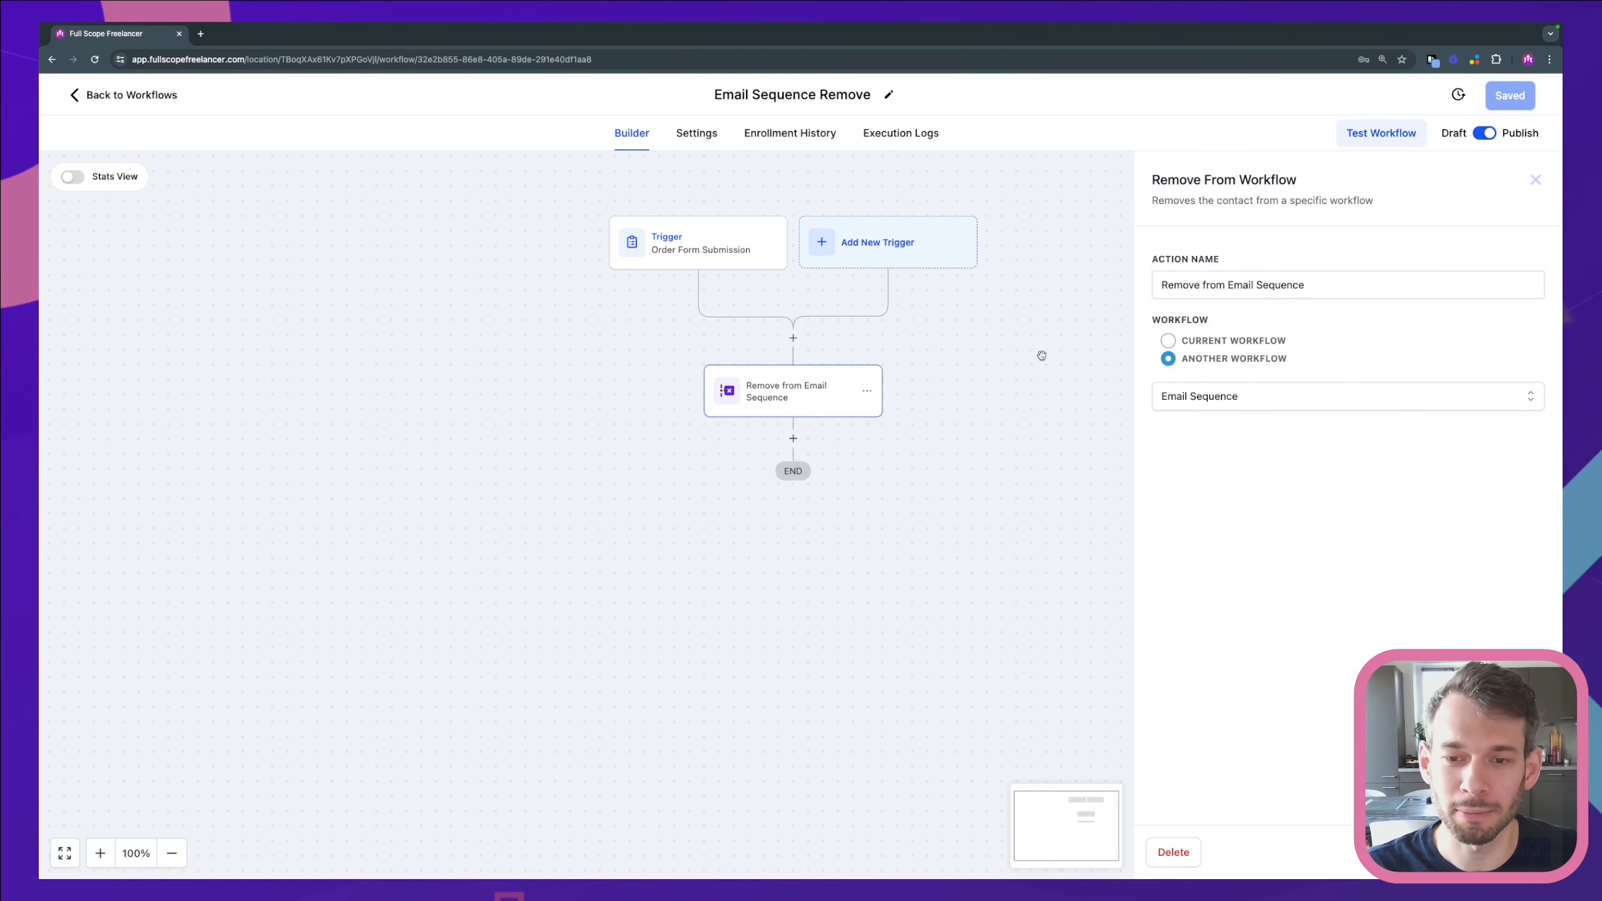
pyautogui.scroll(1, 1019, 355)
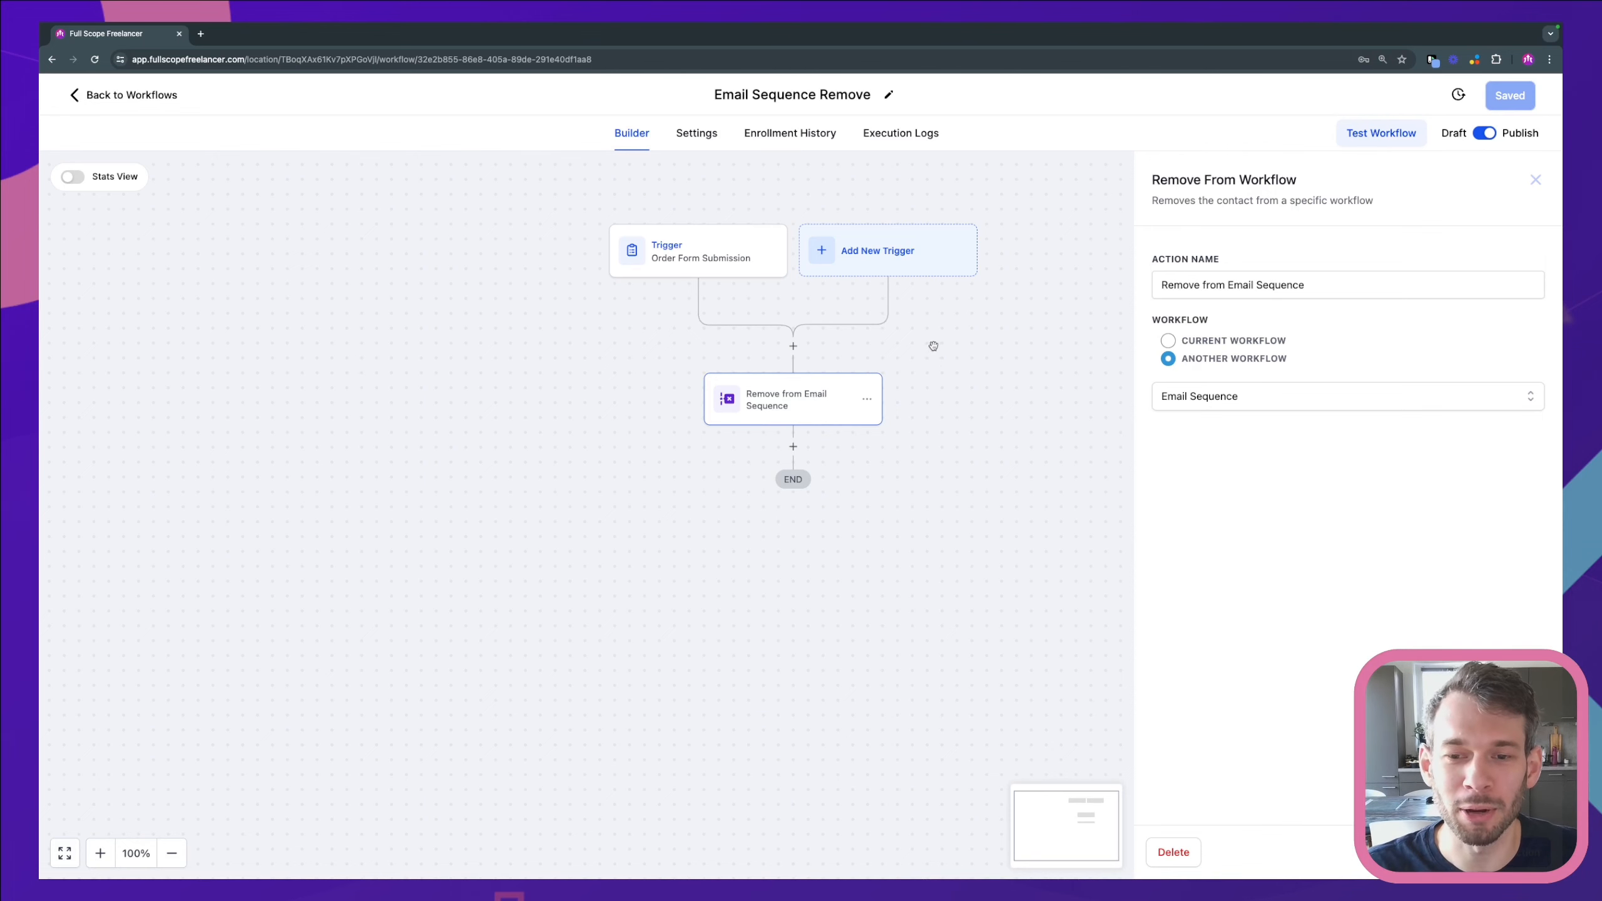
pyautogui.moveTo(933, 347); pyautogui.dragTo(923, 349)
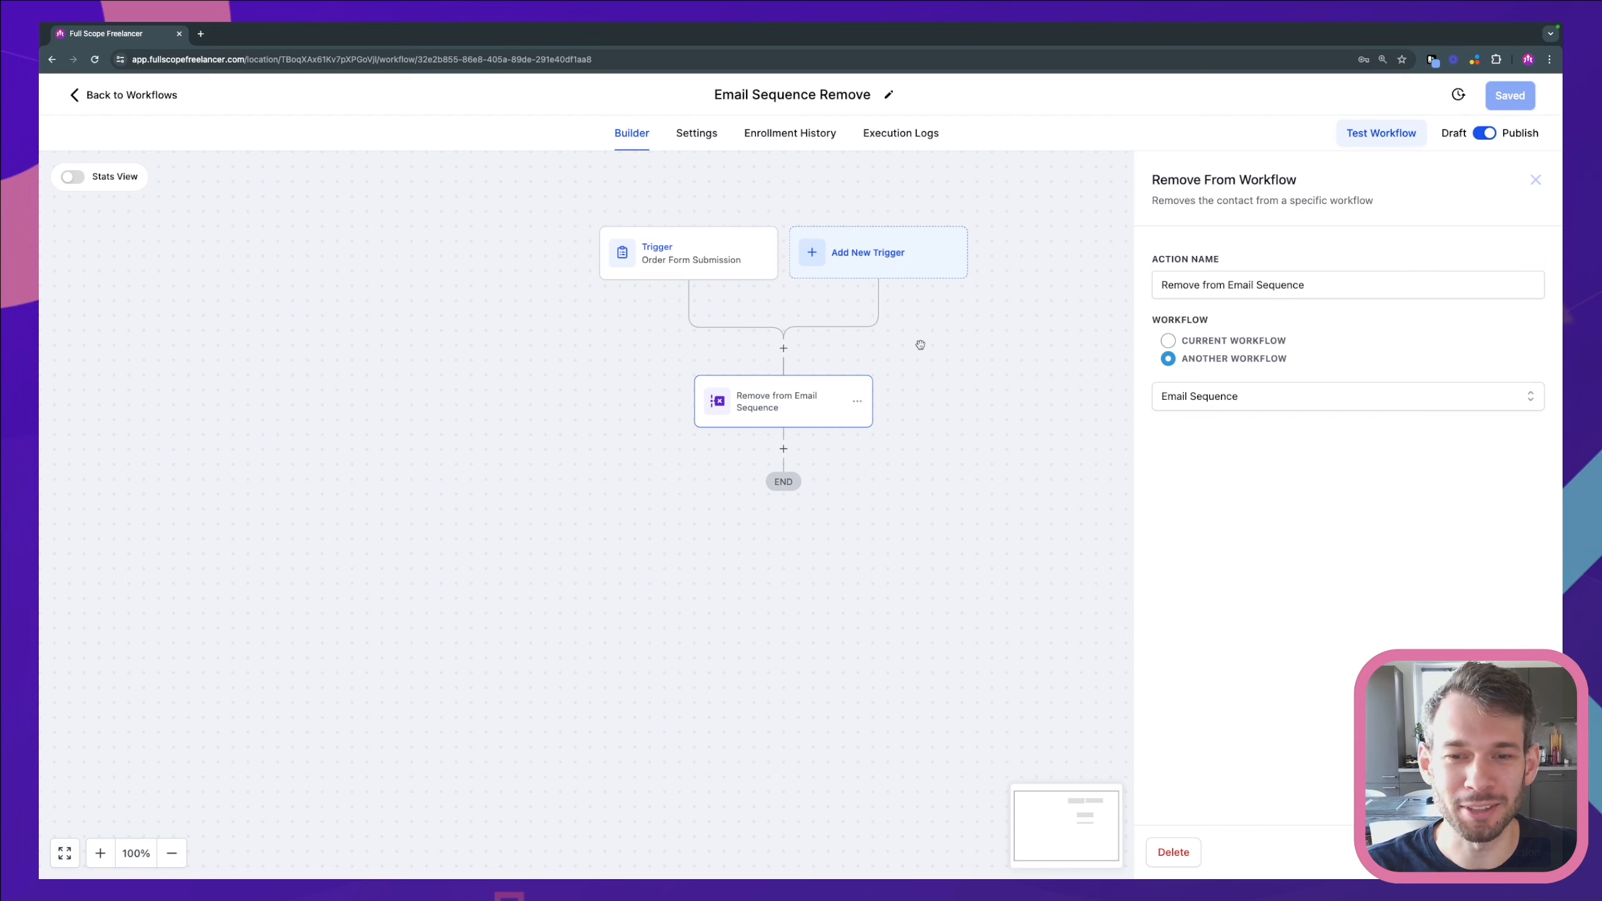
pyautogui.click(1534, 182)
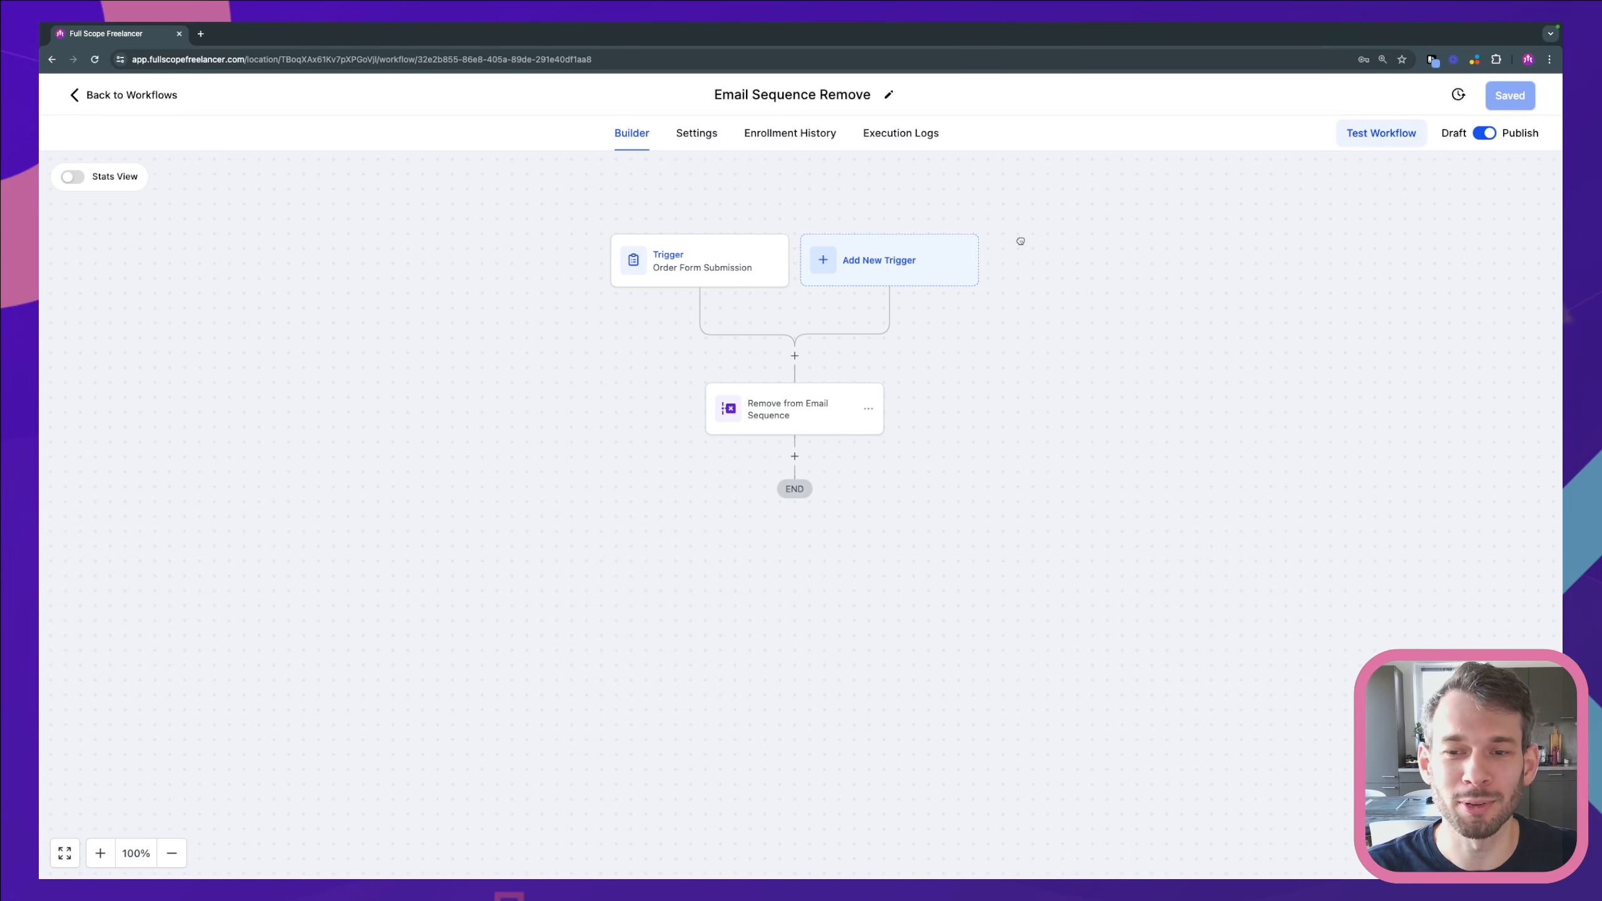
pyautogui.scroll(-1, 1020, 240)
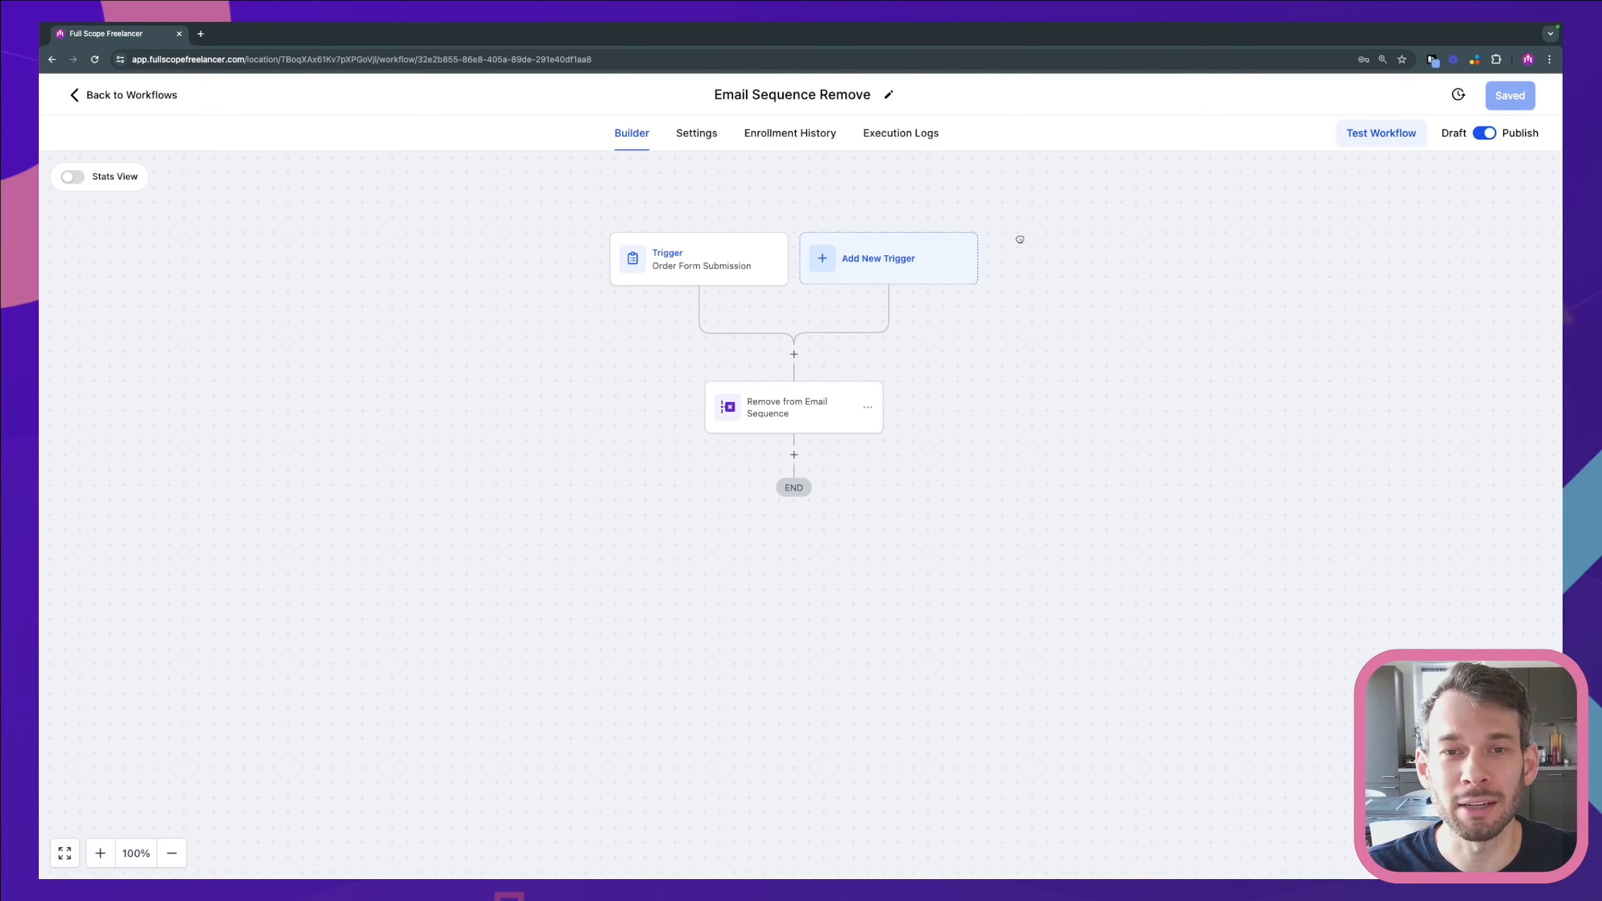
pyautogui.moveTo(1020, 239); pyautogui.dragTo(1015, 238)
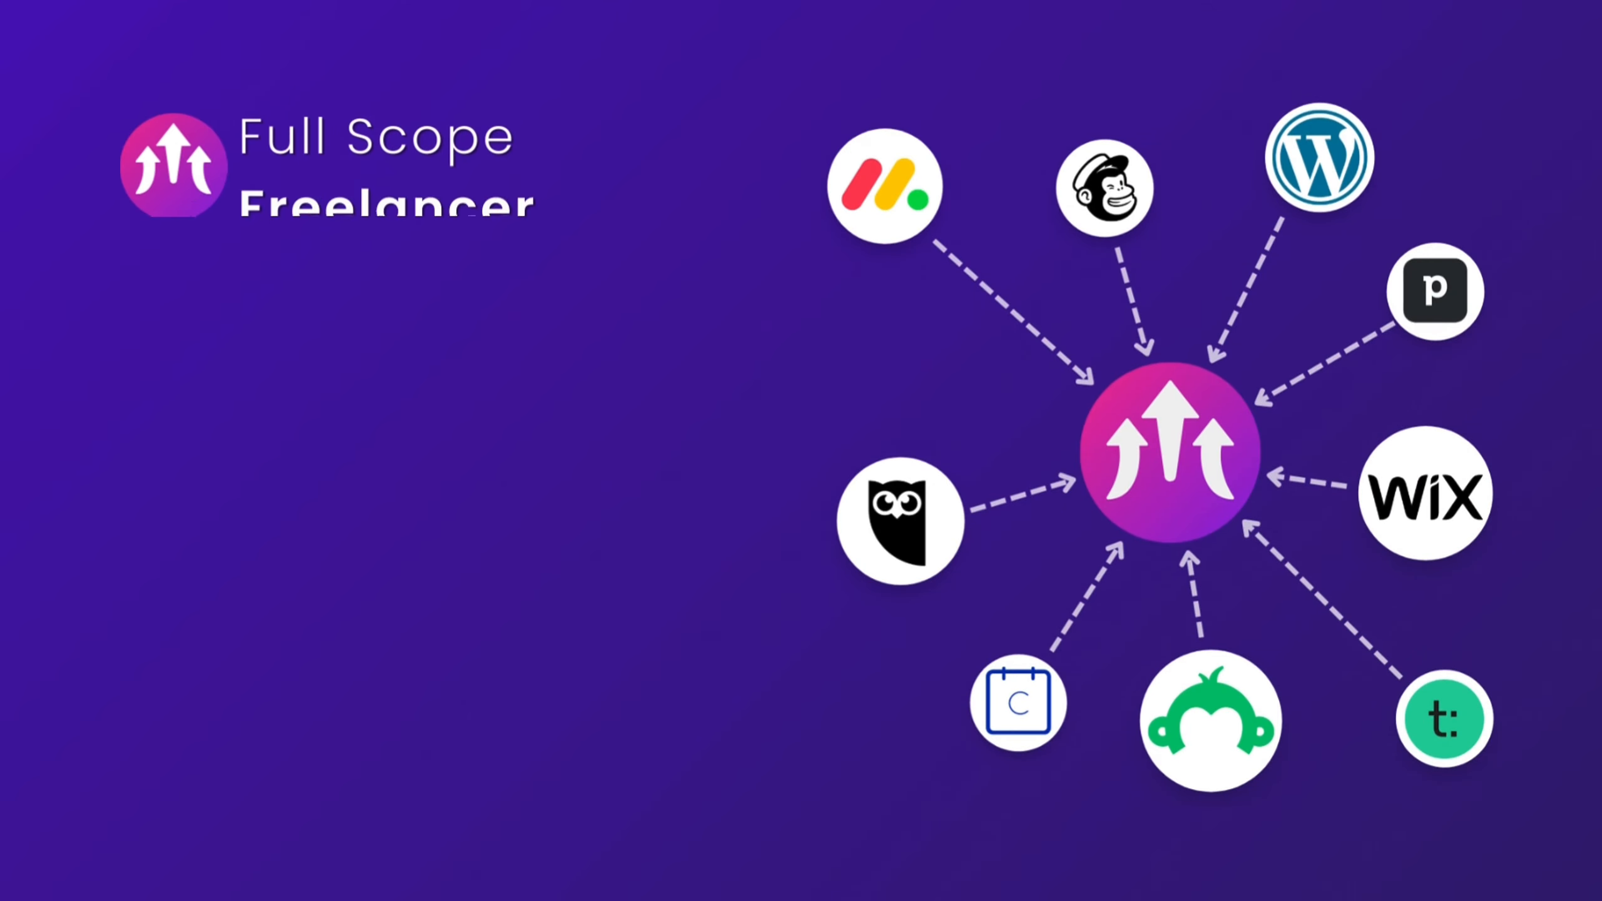